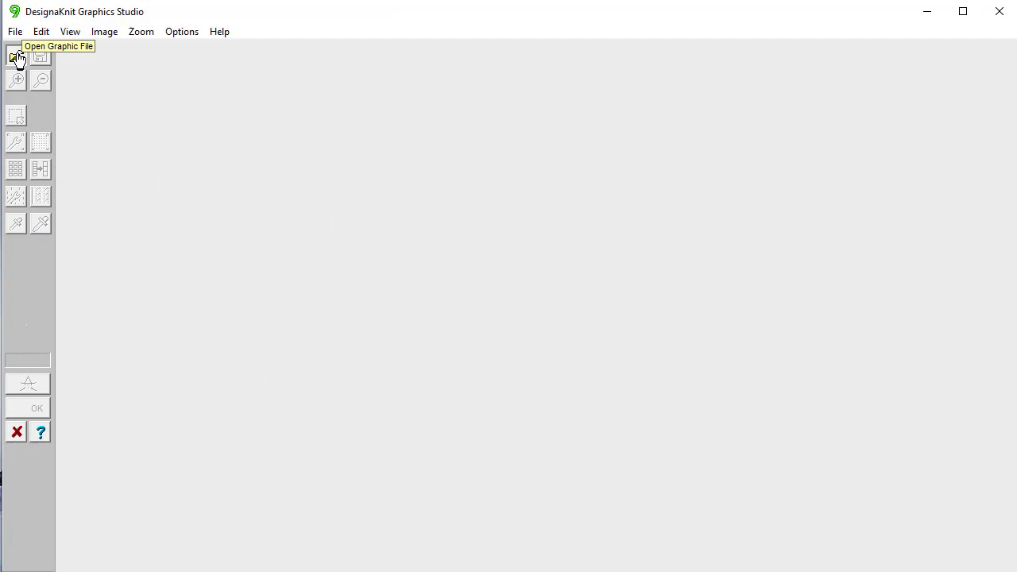
- Open the photo 'Shari split on balance beam.jpg' from the graphic file thumbnails
{"action": "left_click", "coordinate": [16, 56]}
{"action": "left_click_drag", "start_coordinate": [935, 179], "coordinate": [962, 414]}
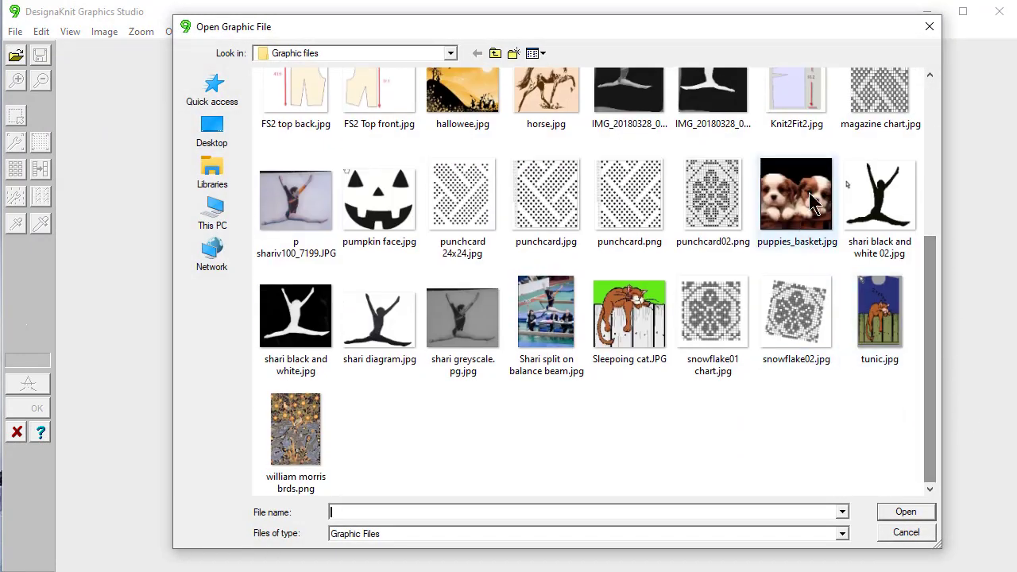
{"action": "double_click", "coordinate": [546, 311]}
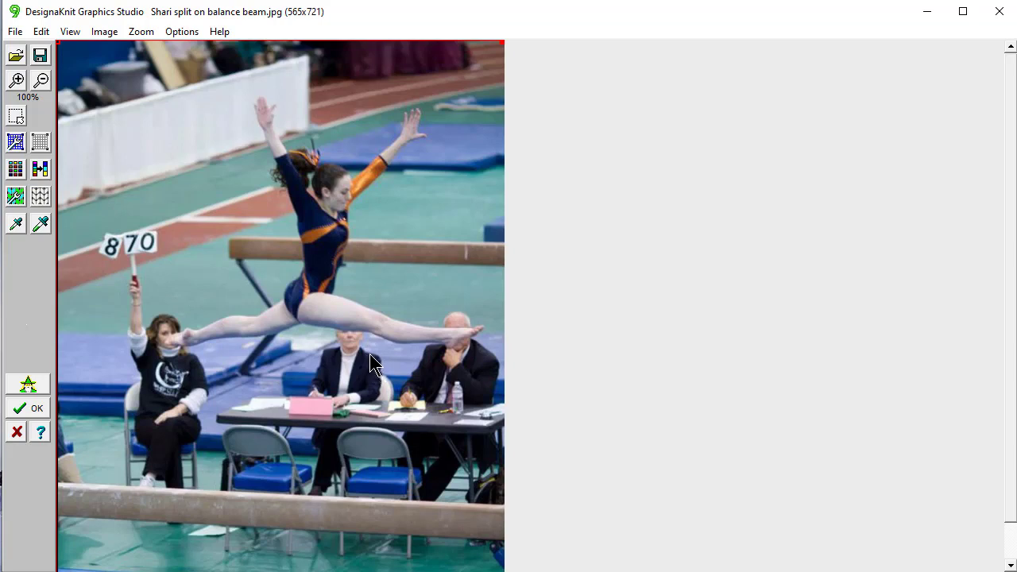
- Open the greyscale gymnast photo 'shari greyscale. pg.jpg' in place of the beam photo
{"action": "left_click", "coordinate": [17, 57]}
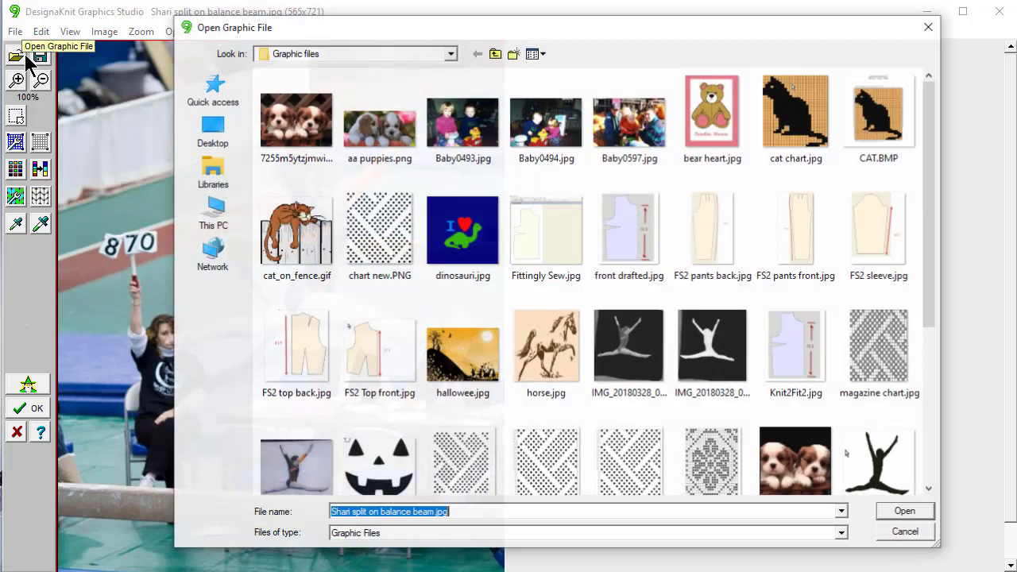
{"action": "left_click_drag", "start_coordinate": [931, 199], "coordinate": [954, 336]}
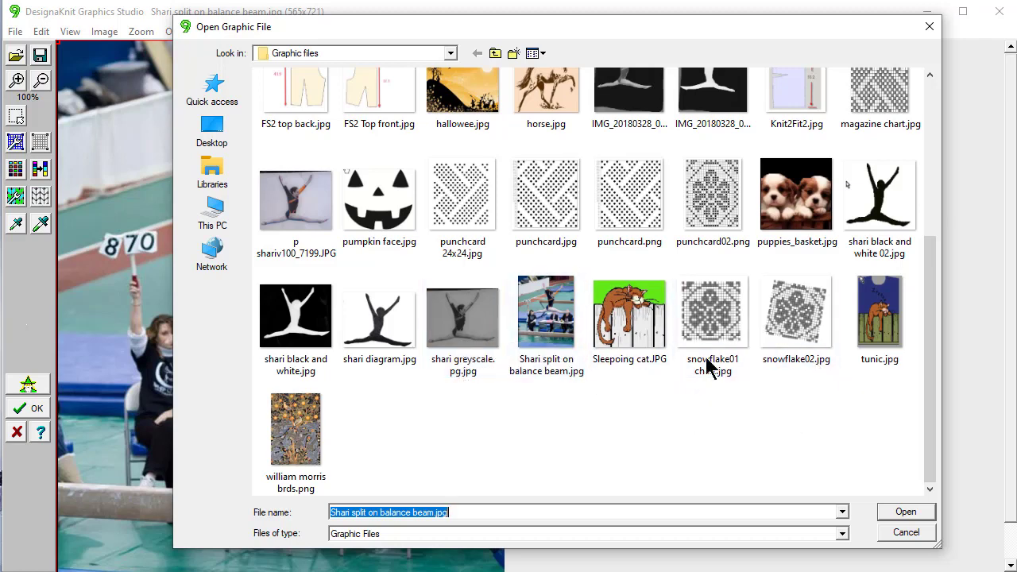
{"action": "left_click", "coordinate": [465, 315]}
{"action": "double_click", "coordinate": [463, 313]}
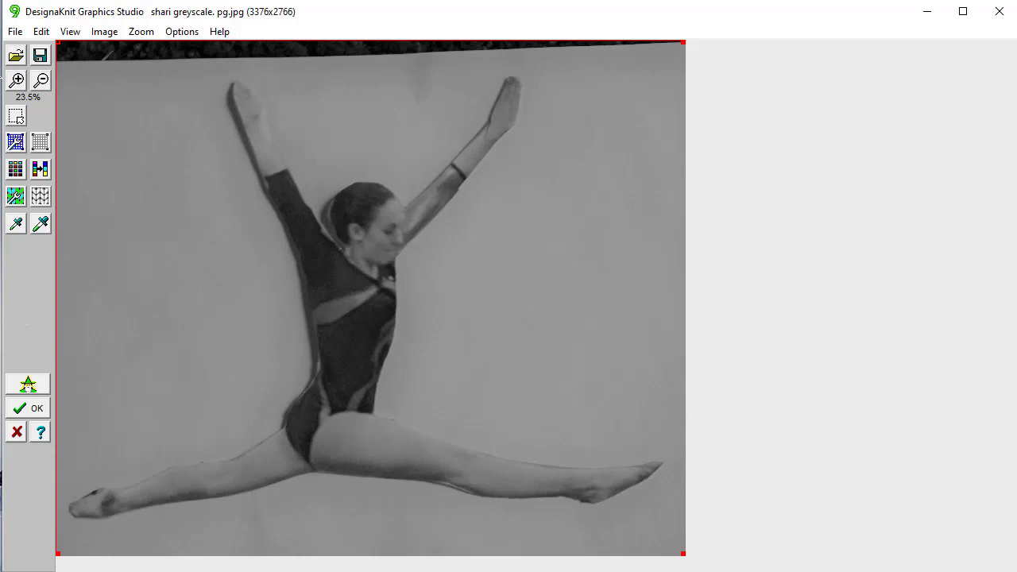
{"action": "left_click", "coordinate": [16, 34]}
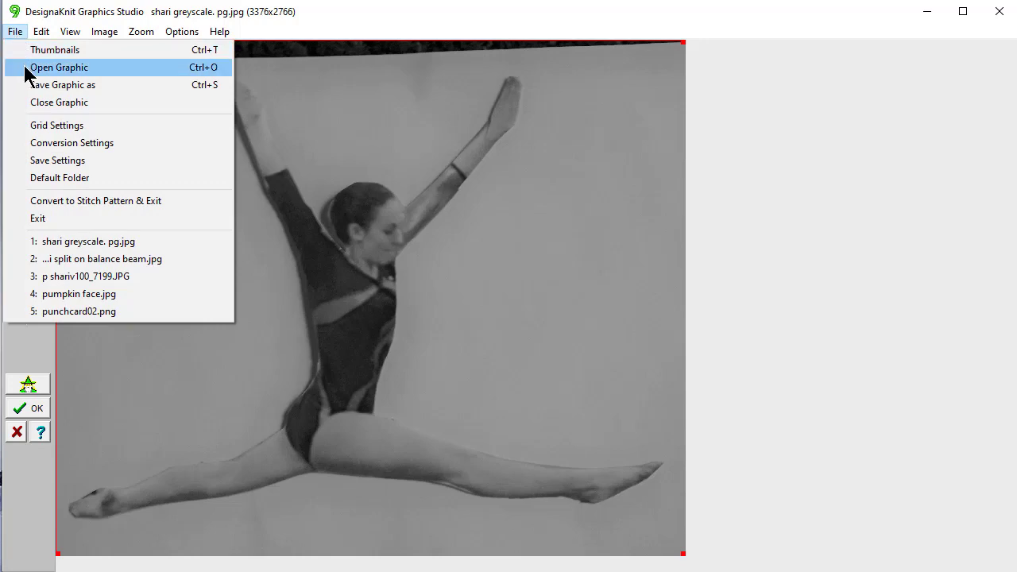
- Open 'shari diagram.jpg' without saving settings for the greyscale image
{"action": "left_click", "coordinate": [47, 67]}
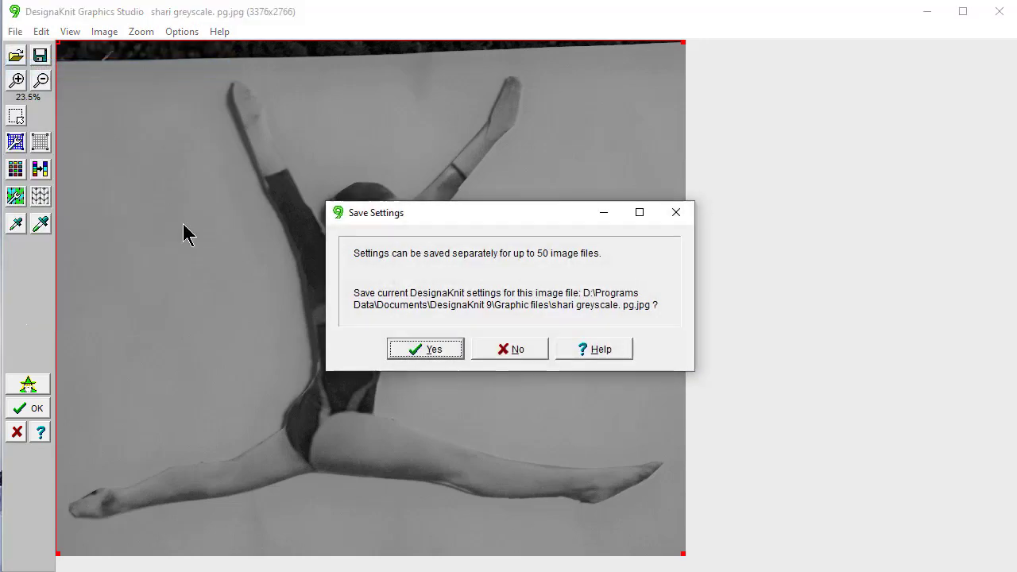
{"action": "left_click", "coordinate": [509, 356]}
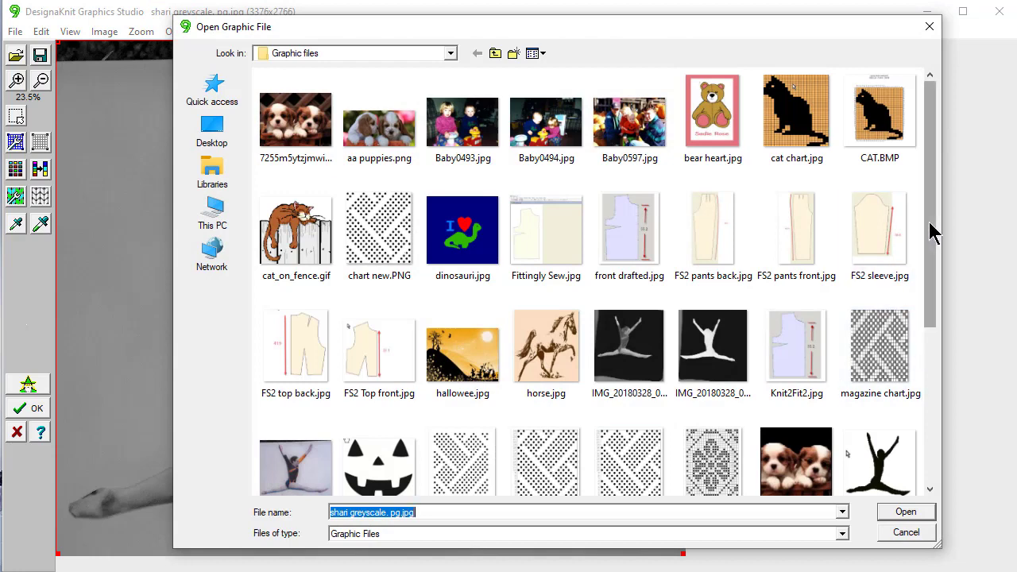
{"action": "left_click_drag", "start_coordinate": [931, 227], "coordinate": [959, 365]}
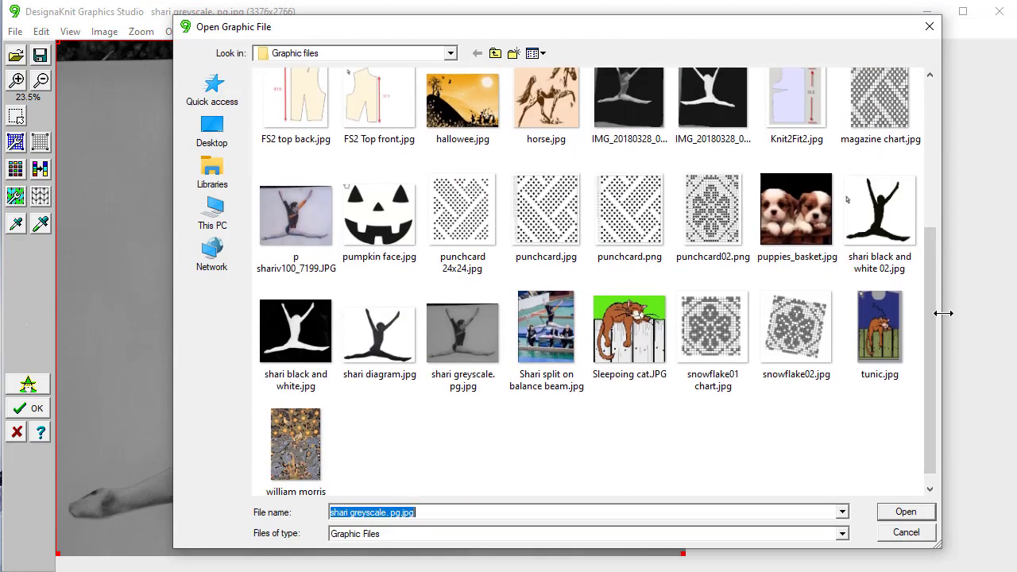
{"action": "left_click", "coordinate": [878, 214]}
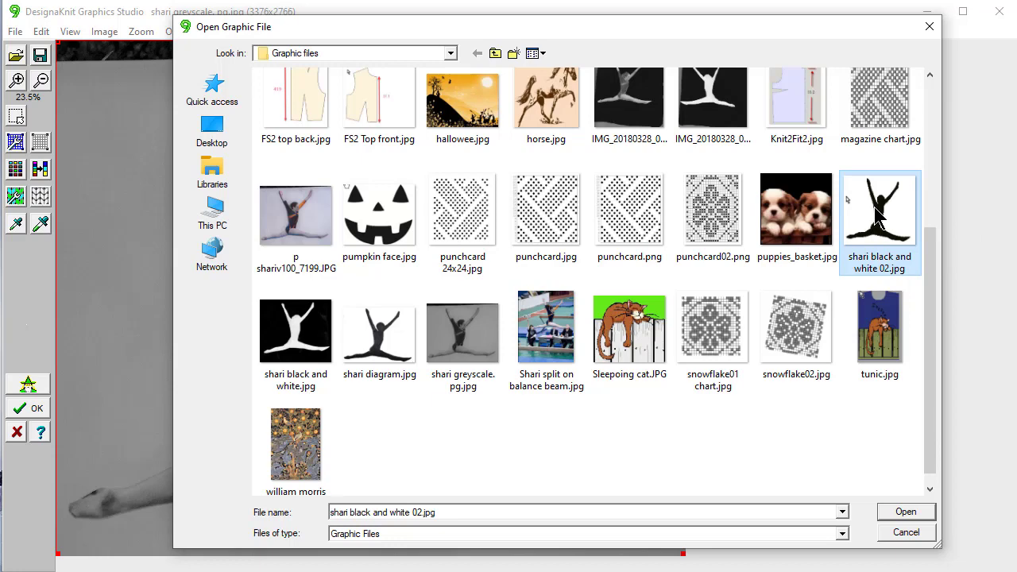
{"action": "double_click", "coordinate": [380, 343]}
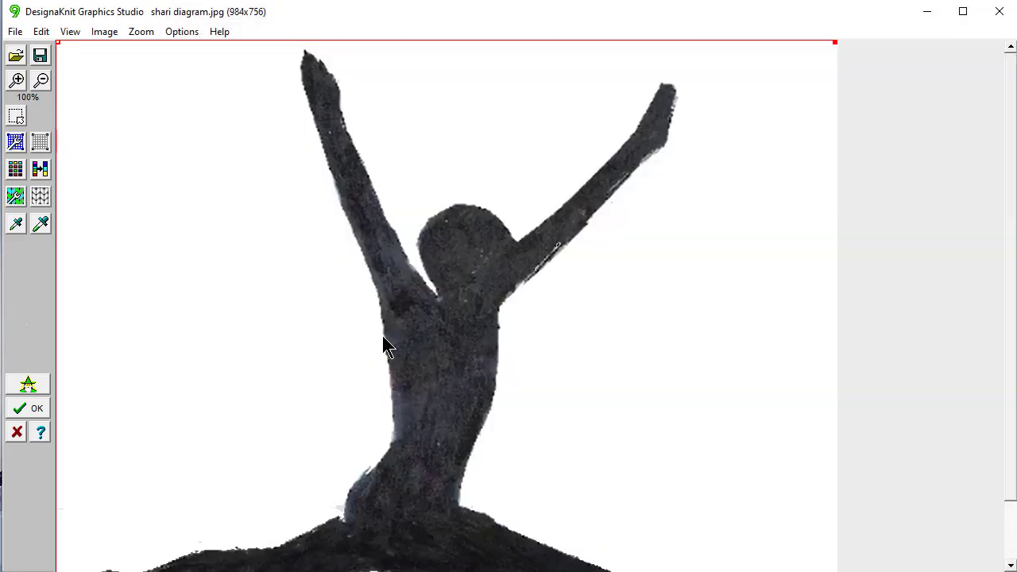
- Zoom the silhouette to fit the window height
{"action": "left_click", "coordinate": [142, 31]}
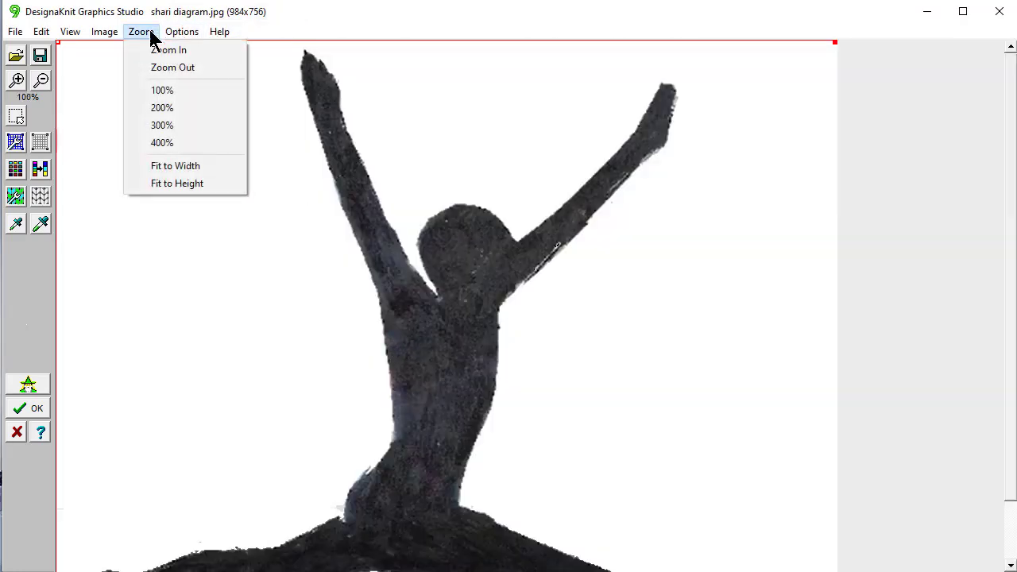
{"action": "left_click", "coordinate": [163, 187]}
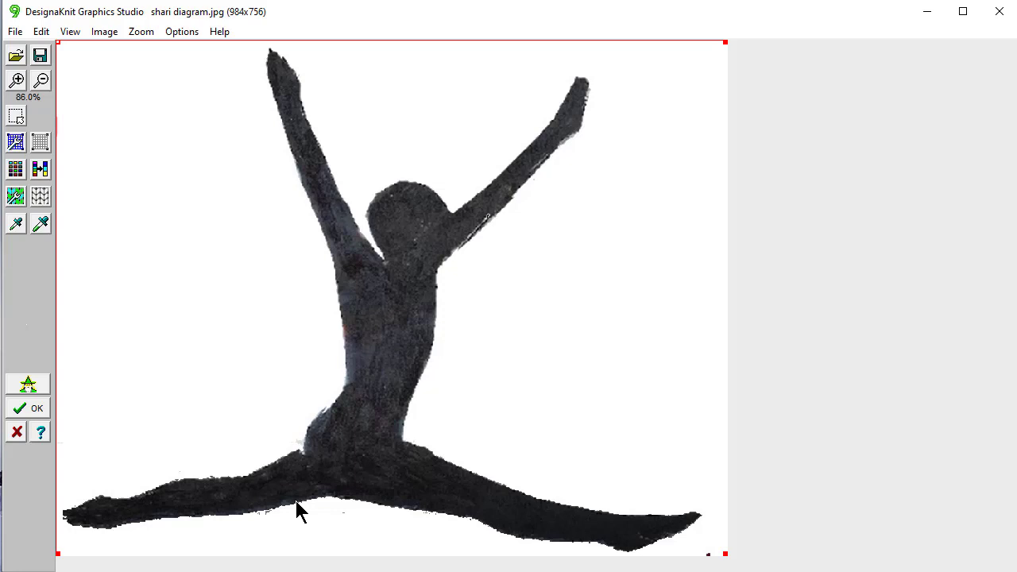
{"action": "left_click", "coordinate": [13, 33]}
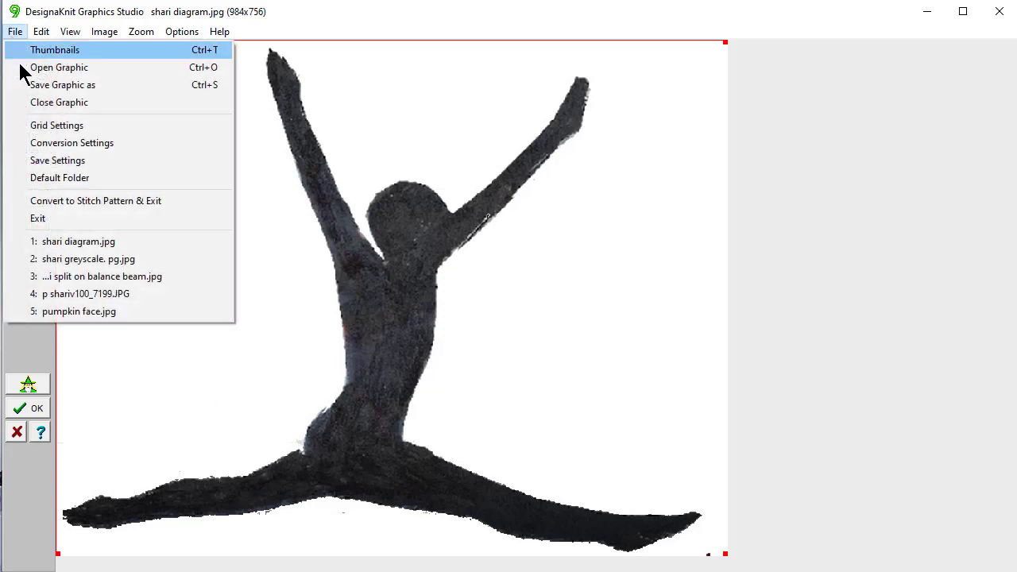
- Exit Graphics Studio without saving settings and switch to Original Pattern Drafting
{"action": "left_click", "coordinate": [38, 219]}
{"action": "left_click", "coordinate": [505, 348]}
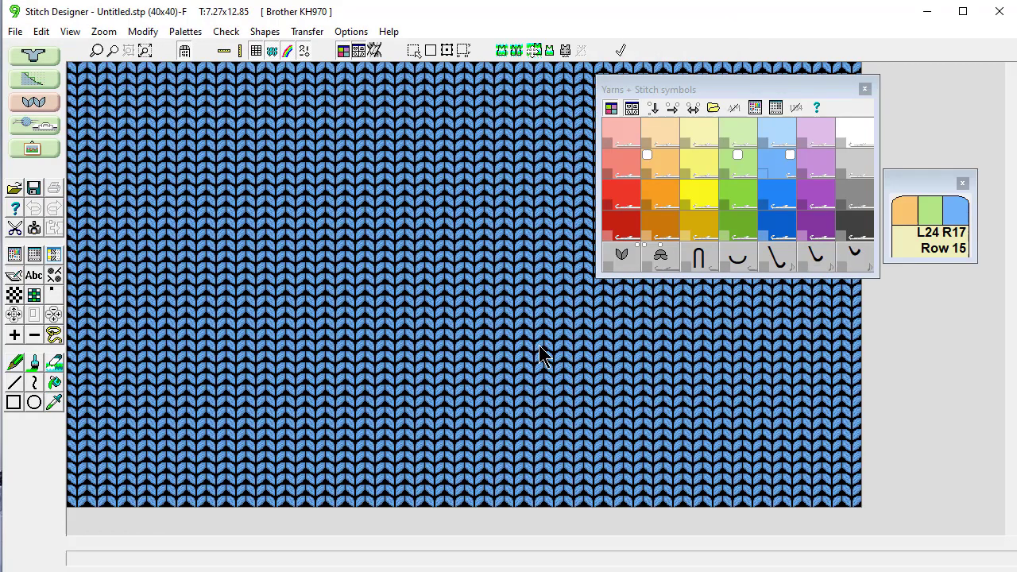
{"action": "left_click", "coordinate": [32, 82]}
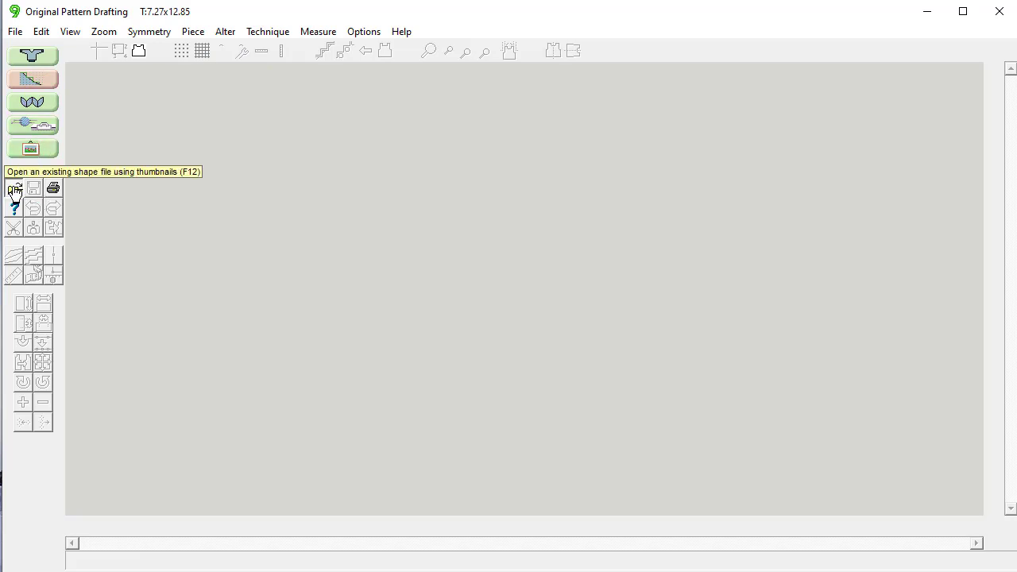
- Open 'gymnast sweater.shp' from the Tutorial shapes folder
{"action": "left_click", "coordinate": [14, 188]}
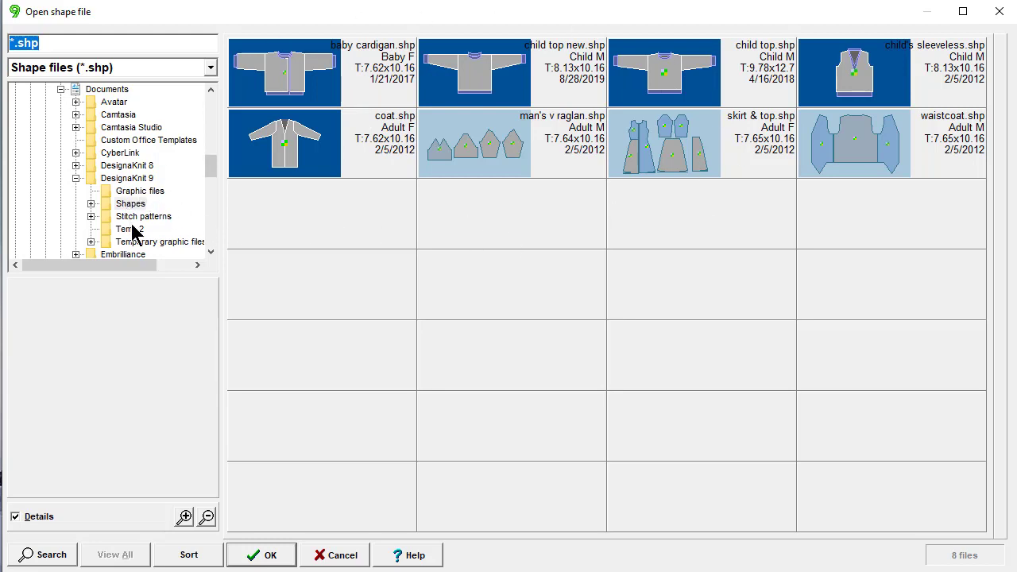
{"action": "left_click", "coordinate": [91, 204]}
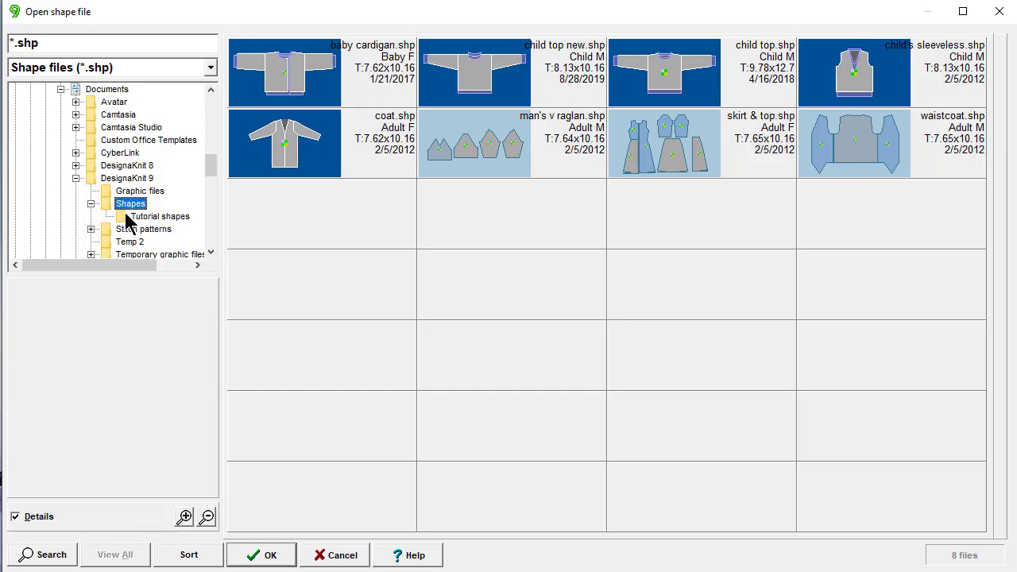
{"action": "left_click", "coordinate": [122, 216]}
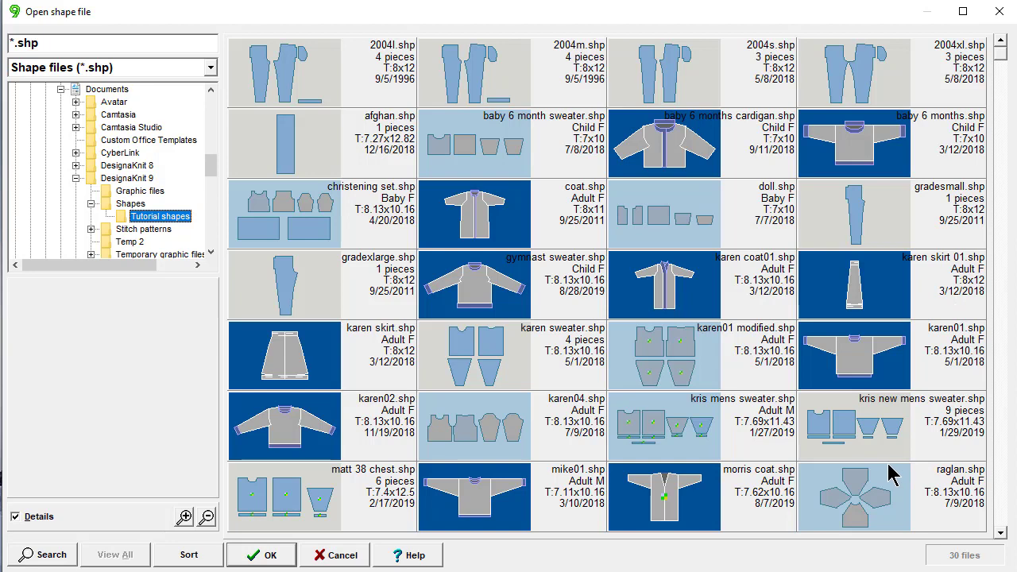
{"action": "double_click", "coordinate": [480, 285]}
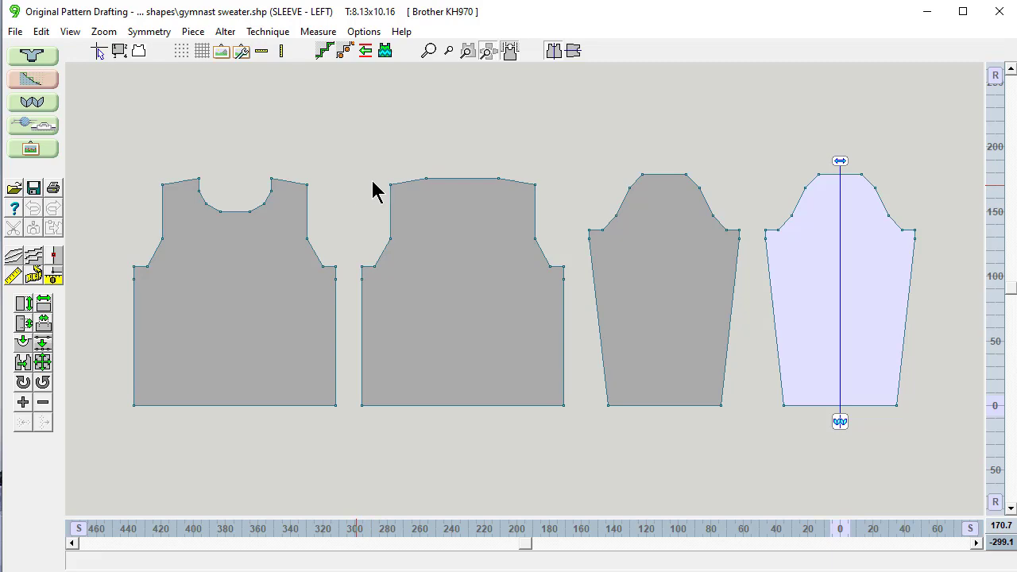
- Select the front piece and review the piece sizes list
{"action": "left_click", "coordinate": [245, 300]}
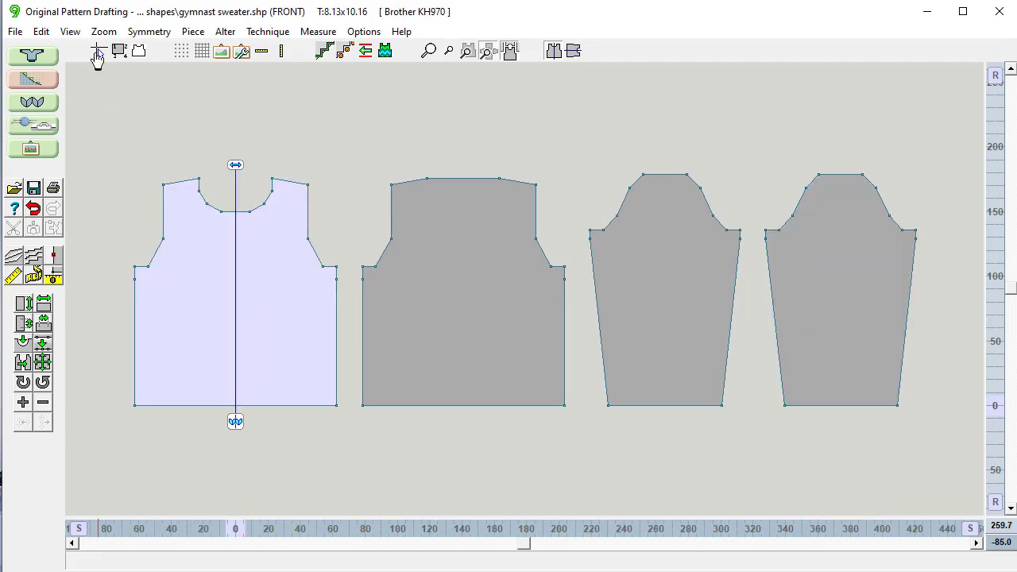
{"action": "left_click", "coordinate": [70, 31]}
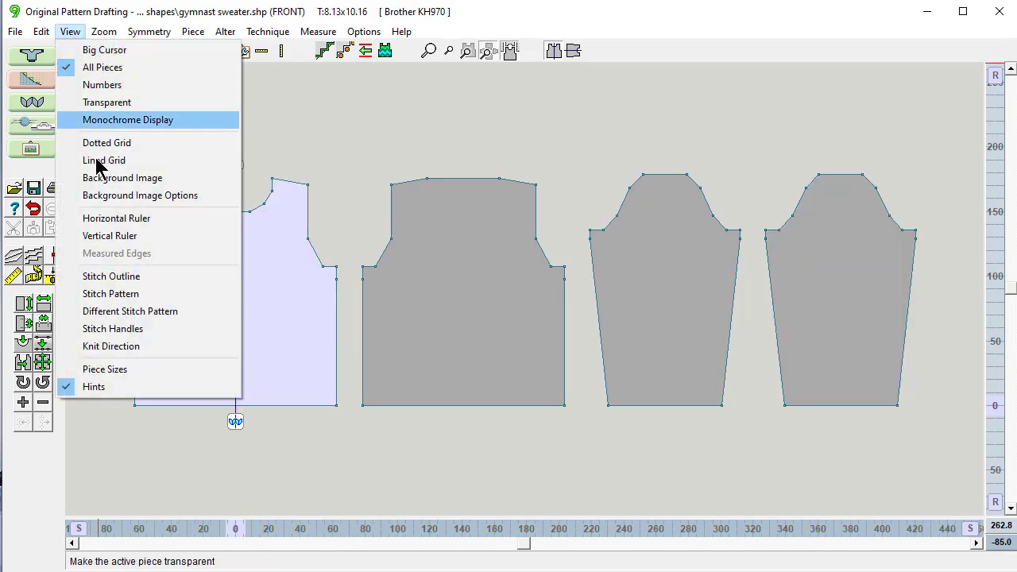
{"action": "left_click", "coordinate": [105, 369]}
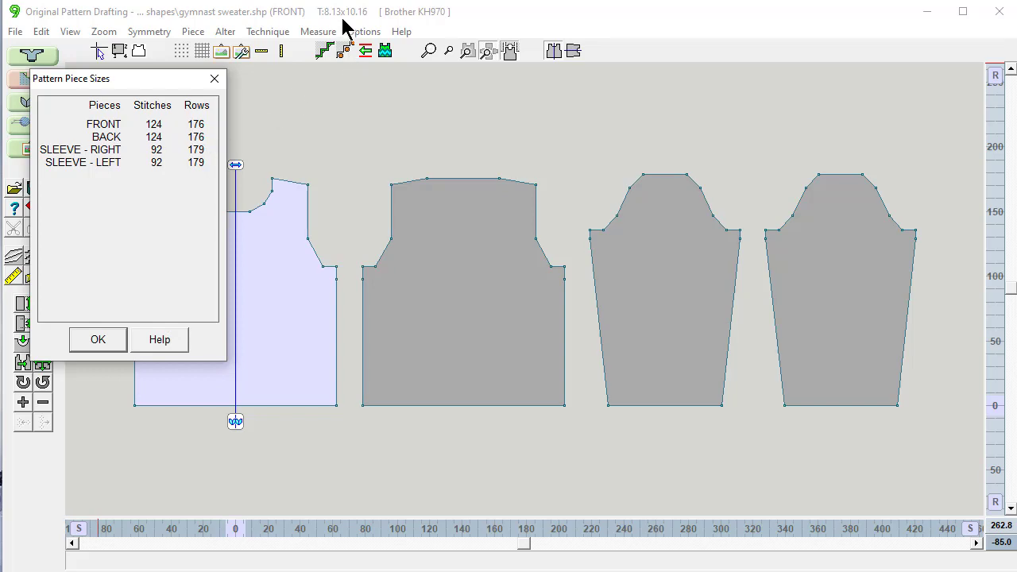
{"action": "left_click", "coordinate": [99, 340]}
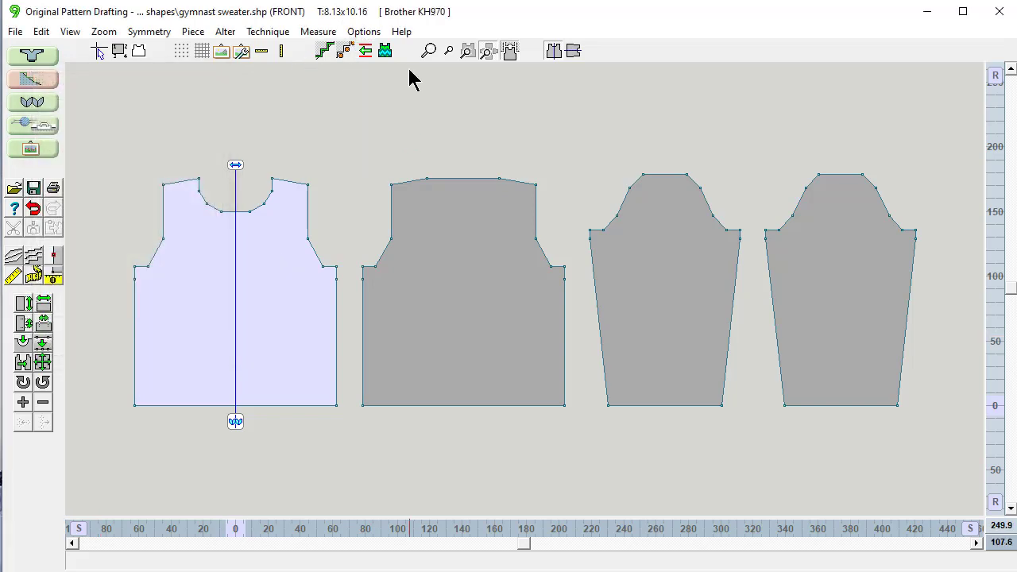
- Change the main tension from 8.13x10.16 to 8 stitches and 11 rows per inch
{"action": "left_click", "coordinate": [363, 32]}
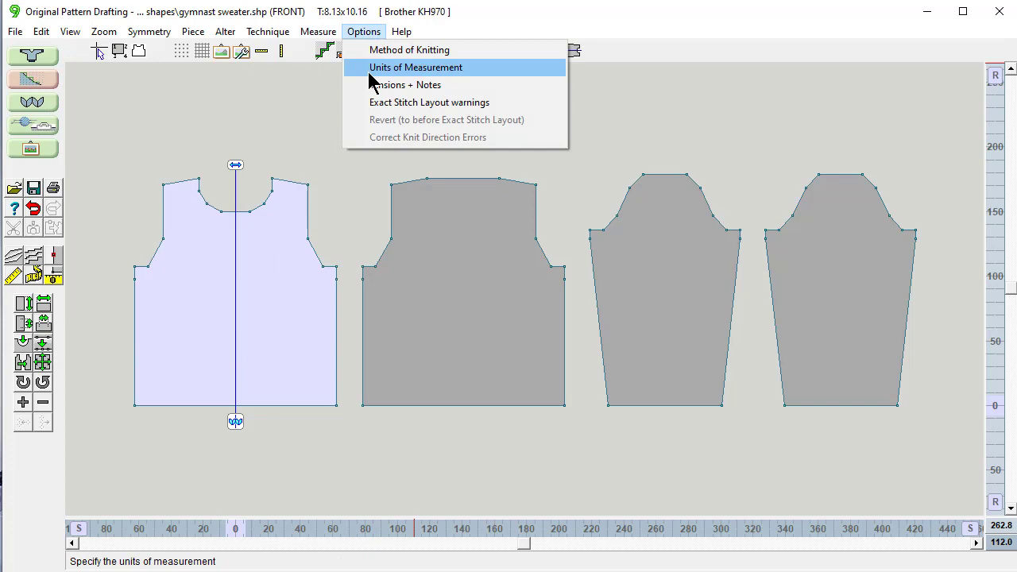
{"action": "left_click", "coordinate": [435, 86]}
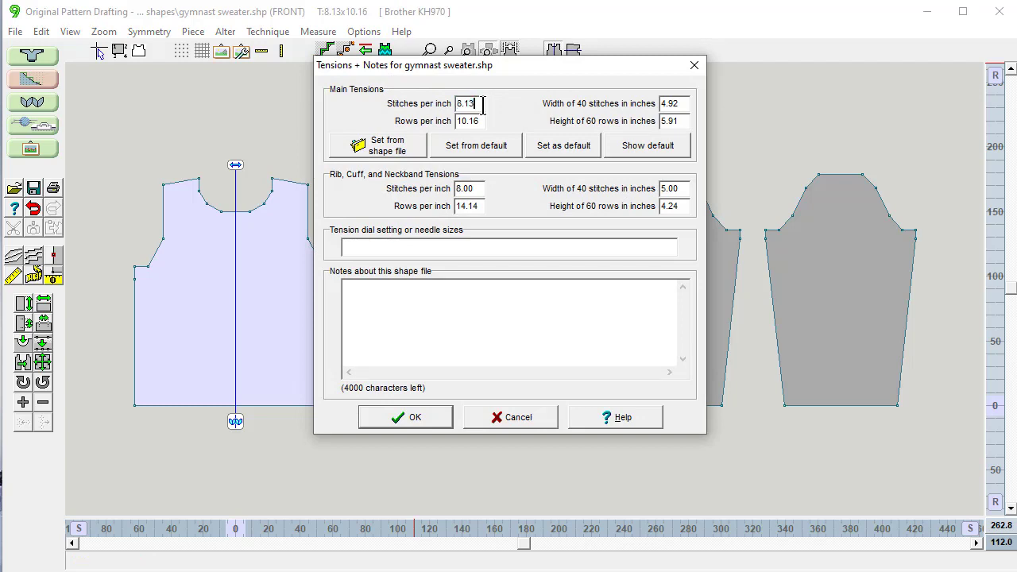
{"action": "left_click_drag", "start_coordinate": [482, 106], "coordinate": [452, 100]}
{"action": "type", "text": "8"}
{"action": "key", "text": "Tab"}
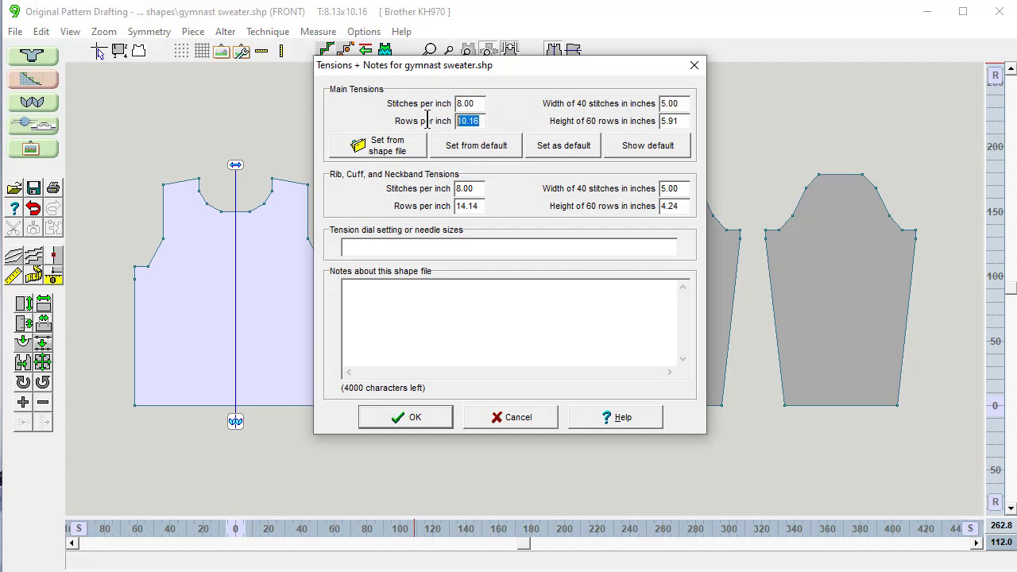
{"action": "type", "text": "11"}
{"action": "left_click", "coordinate": [373, 300]}
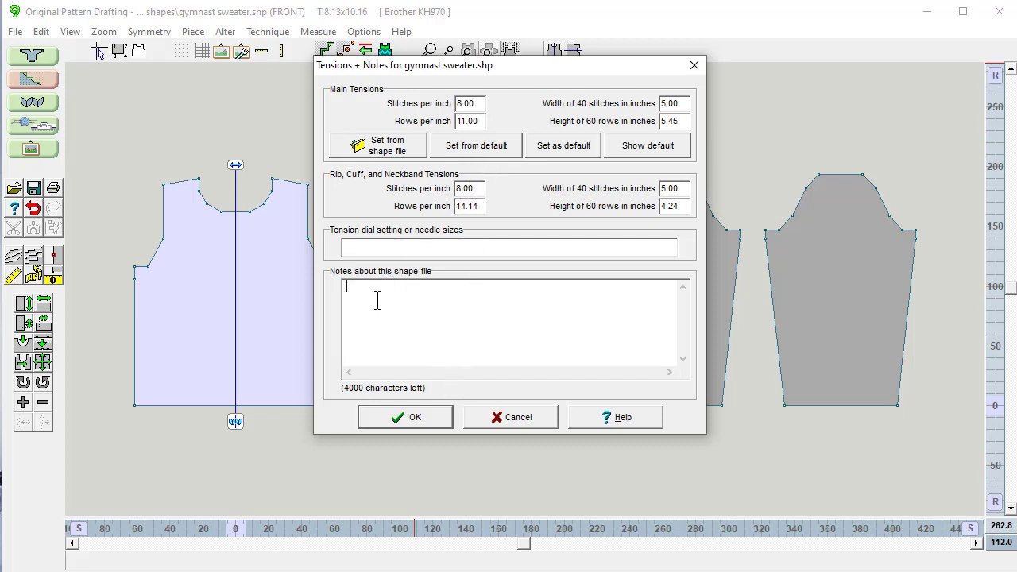
{"action": "left_click", "coordinate": [409, 421]}
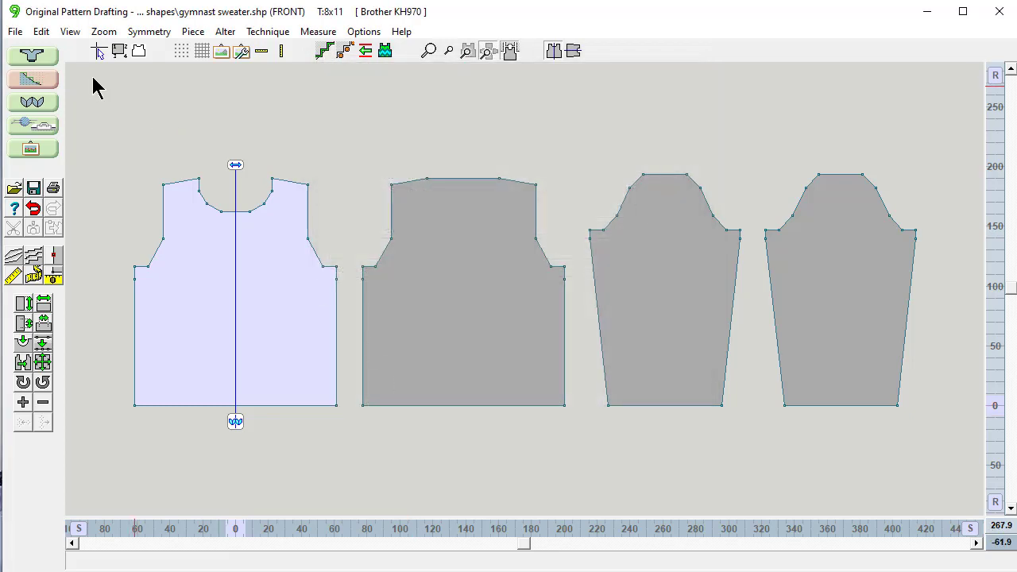
- Save gymnast sweater.shp and list piece sizes: front/back 122 × 190, sleeves 92 × 194
{"action": "left_click", "coordinate": [13, 32]}
{"action": "left_click", "coordinate": [25, 104]}
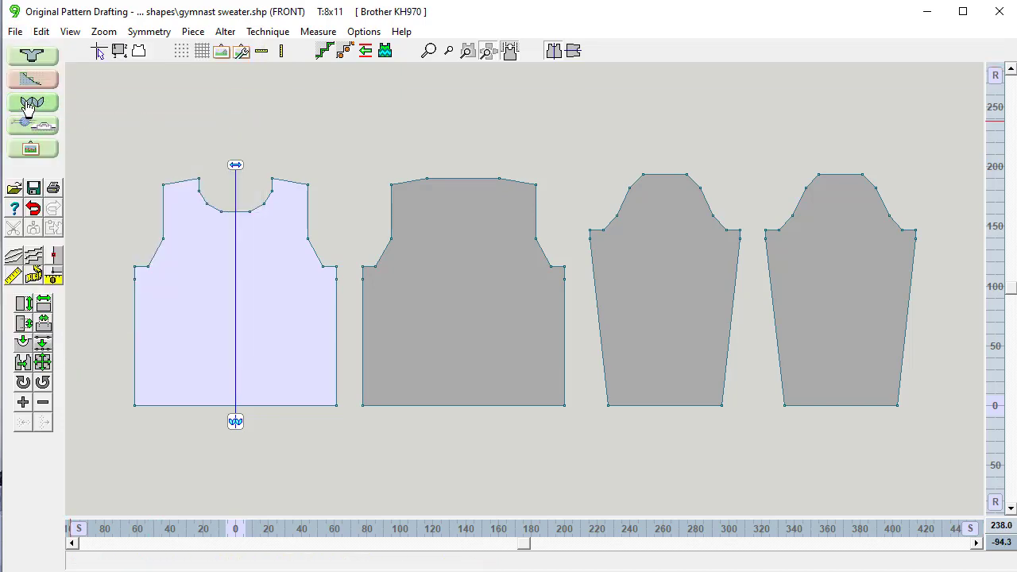
{"action": "left_click", "coordinate": [70, 31]}
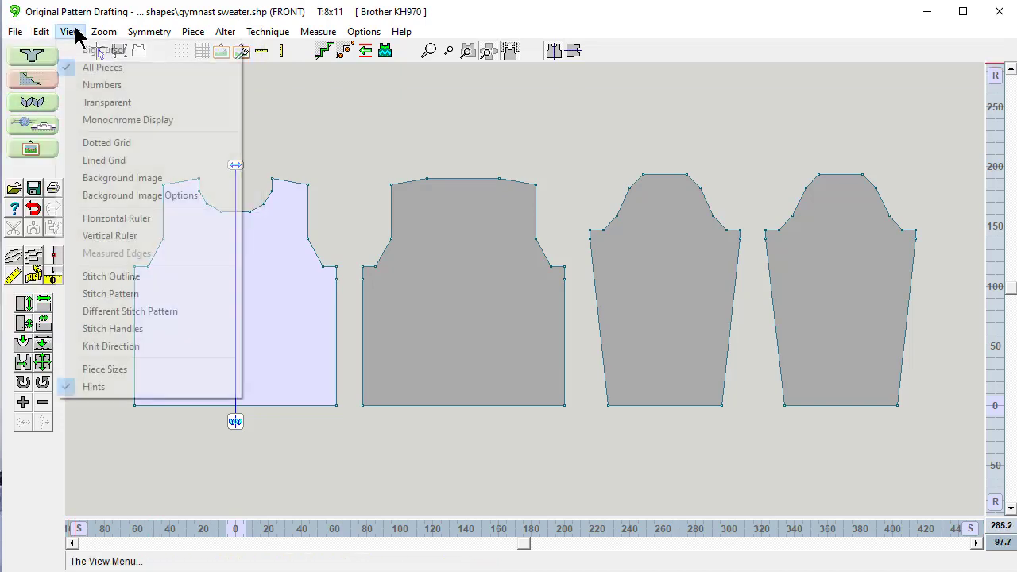
{"action": "left_click", "coordinate": [111, 370]}
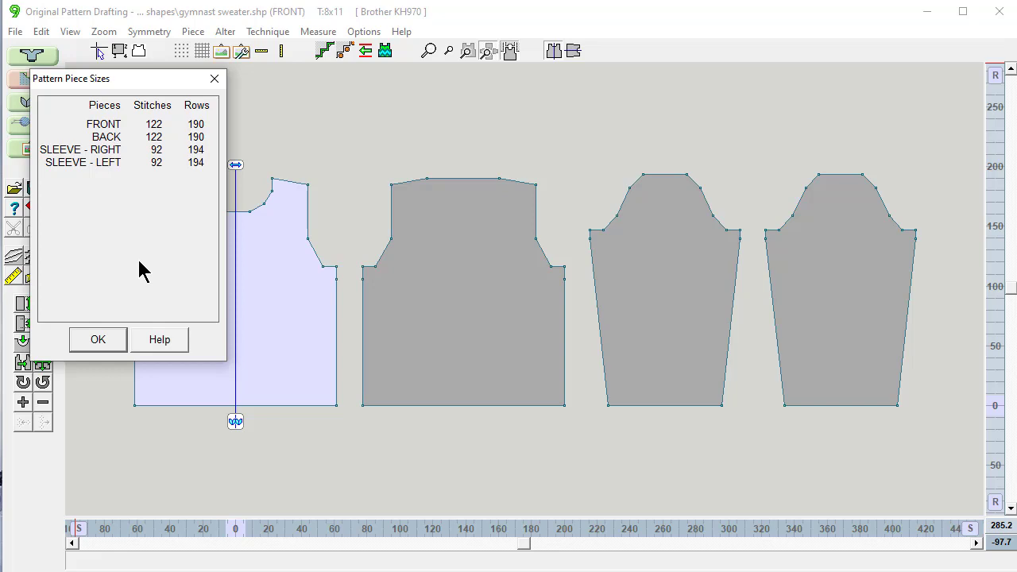
{"action": "left_click", "coordinate": [97, 342]}
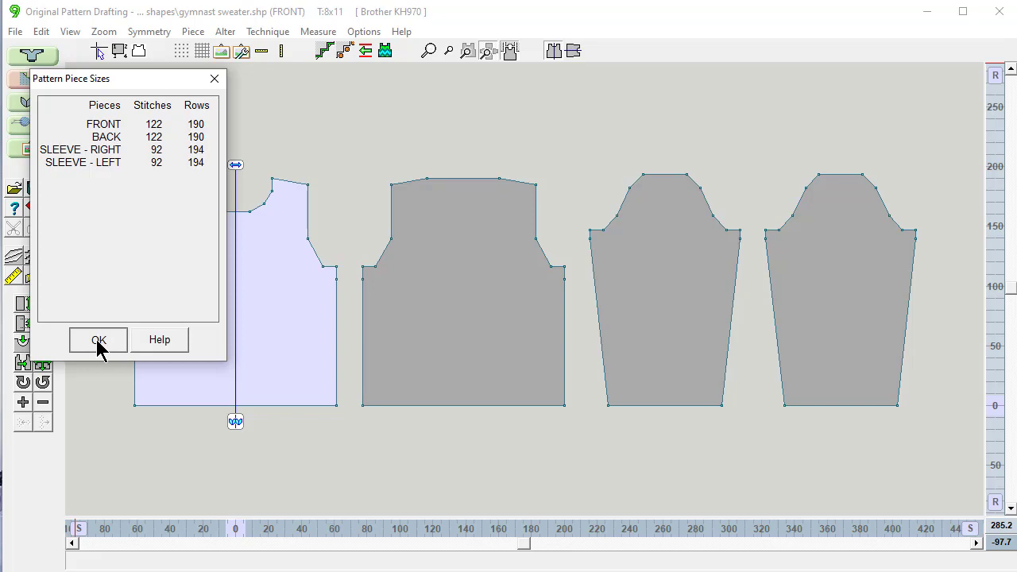
- Display the FRONT piece outline over the 40x40 stitch pattern
{"action": "left_click", "coordinate": [97, 342]}
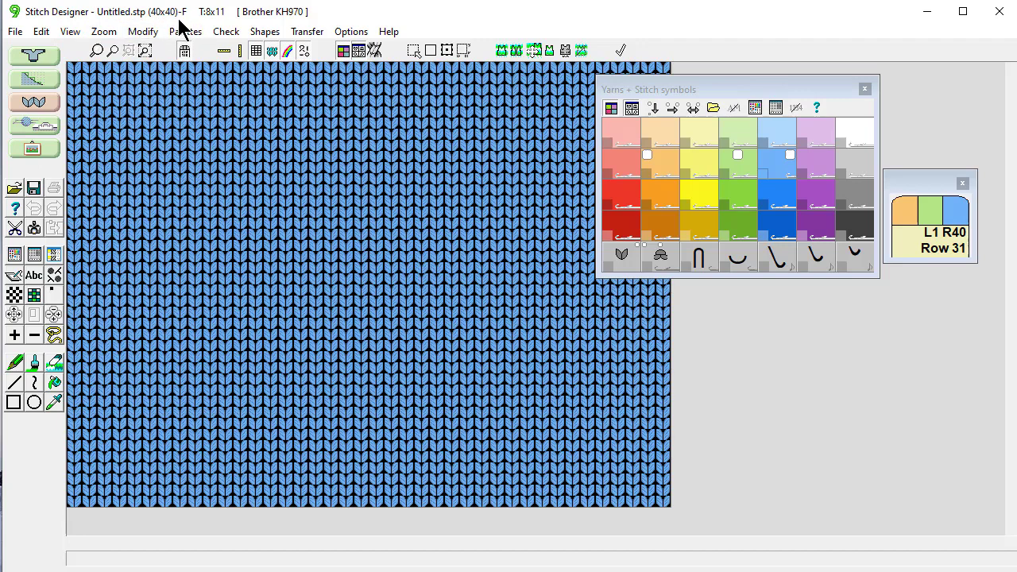
{"action": "left_click", "coordinate": [264, 31]}
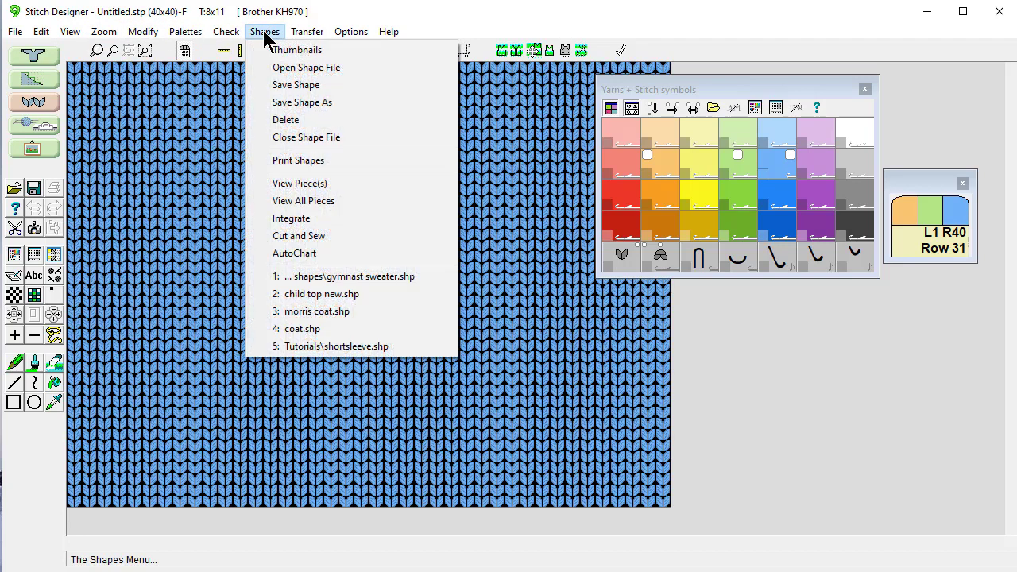
{"action": "left_click", "coordinate": [270, 183]}
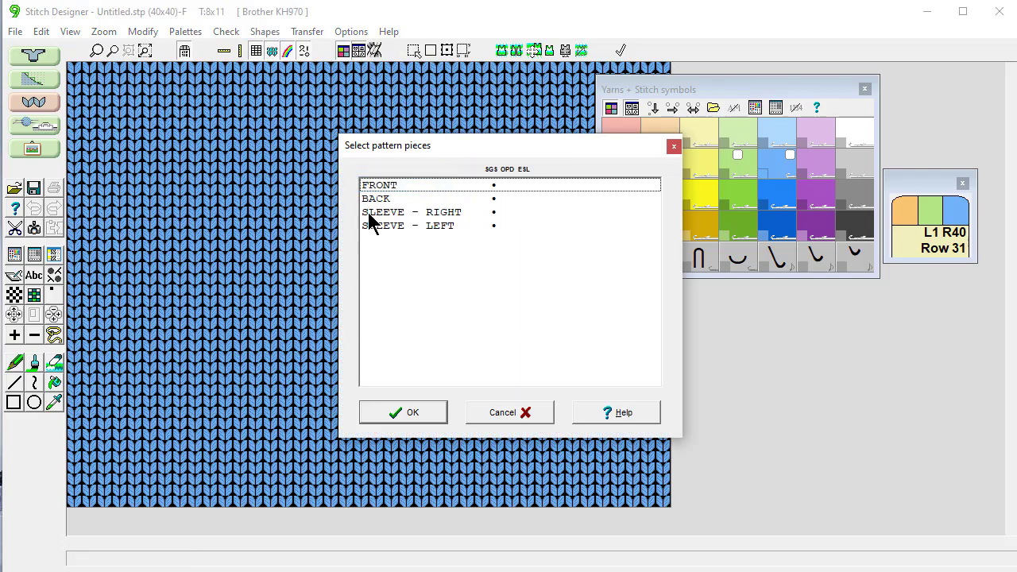
{"action": "left_click", "coordinate": [409, 184]}
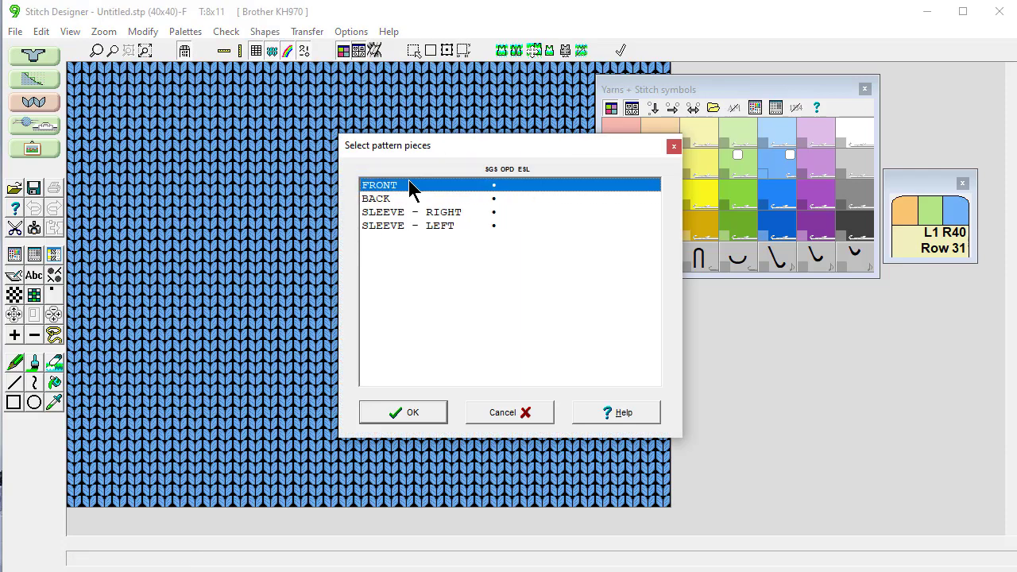
{"action": "left_click", "coordinate": [404, 411]}
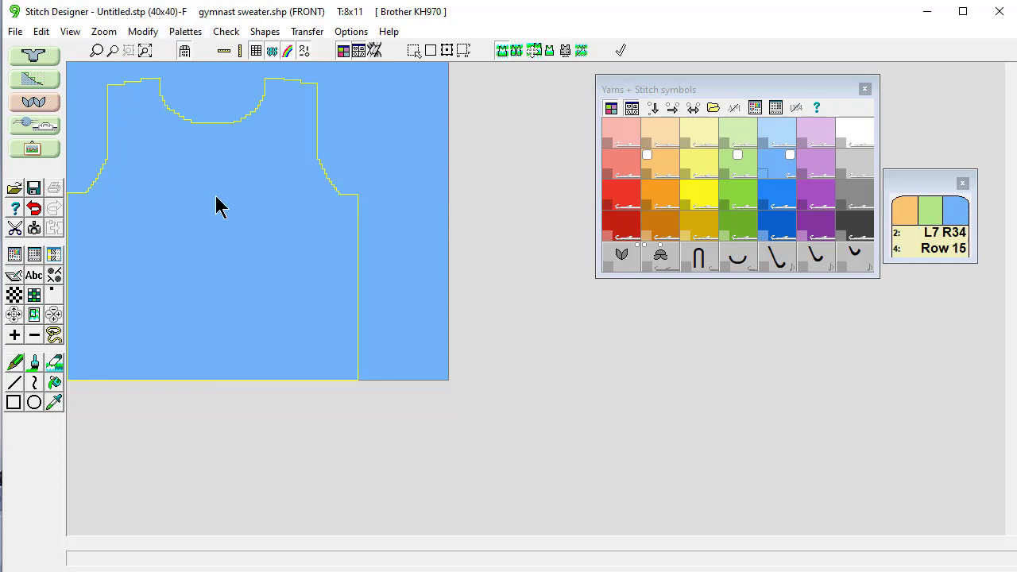
- Check the pattern repeat settings and dismiss them unchanged
{"action": "left_click", "coordinate": [74, 32]}
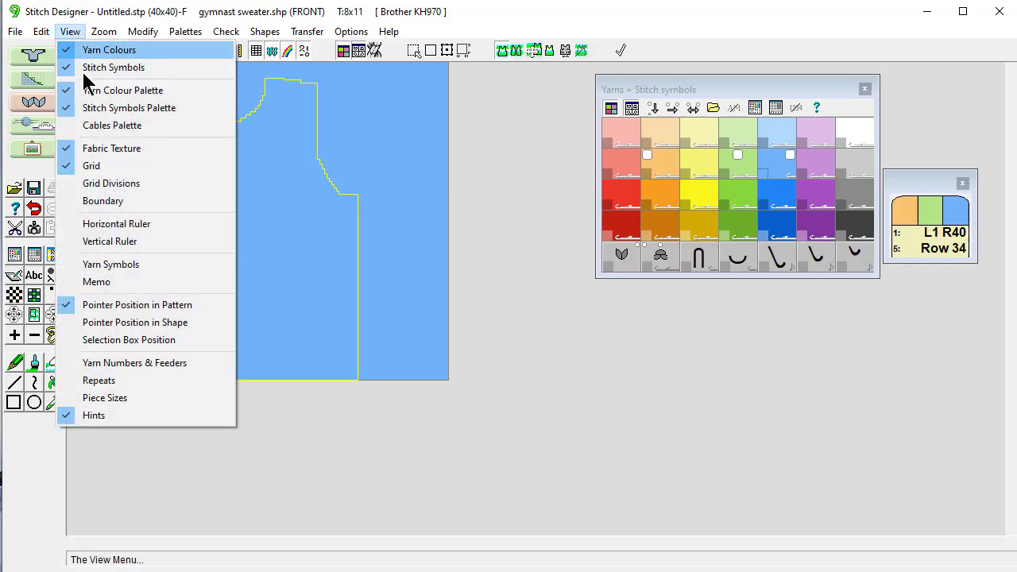
{"action": "left_click", "coordinate": [109, 384]}
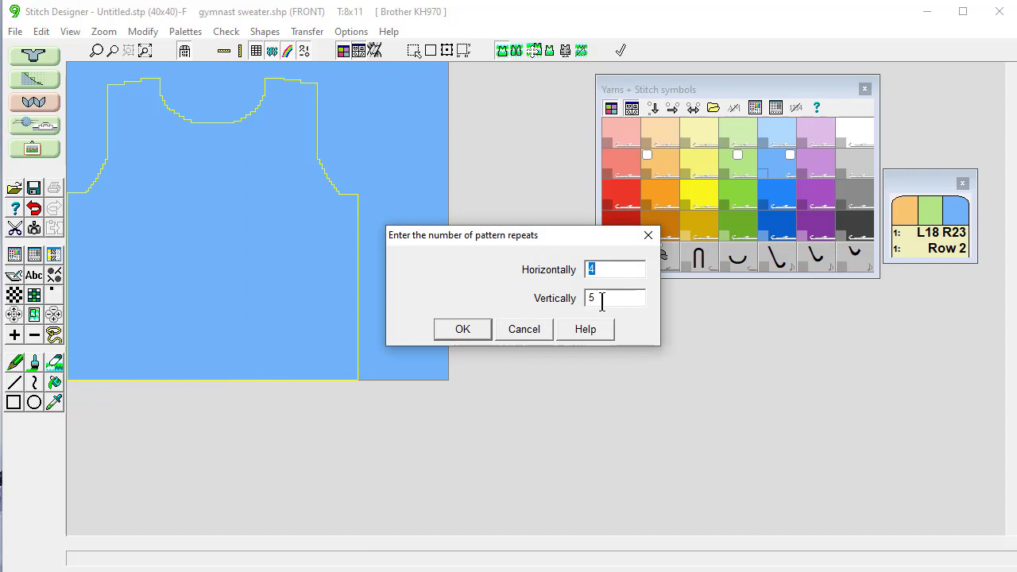
{"action": "left_click", "coordinate": [521, 332]}
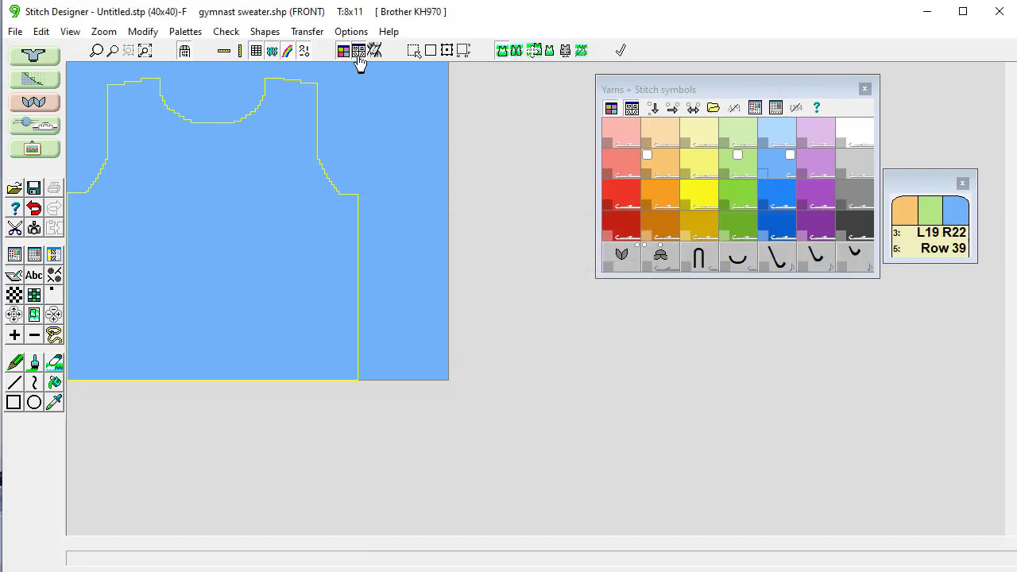
- Mark an 84 × 85 box across the chest, nudged right and up between the armholes
{"action": "left_click", "coordinate": [412, 54]}
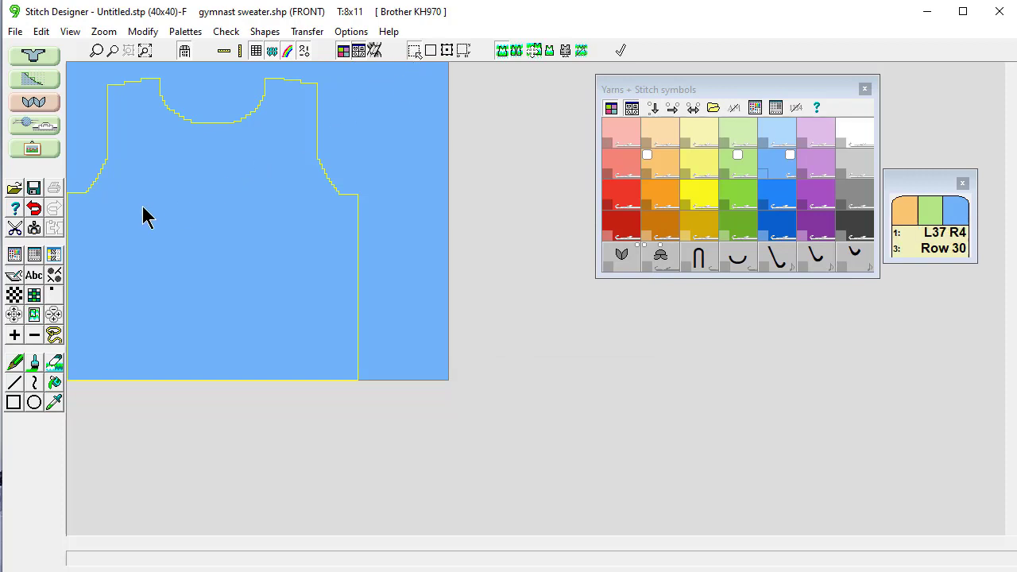
{"action": "left_click_drag", "start_coordinate": [112, 183], "coordinate": [312, 319]}
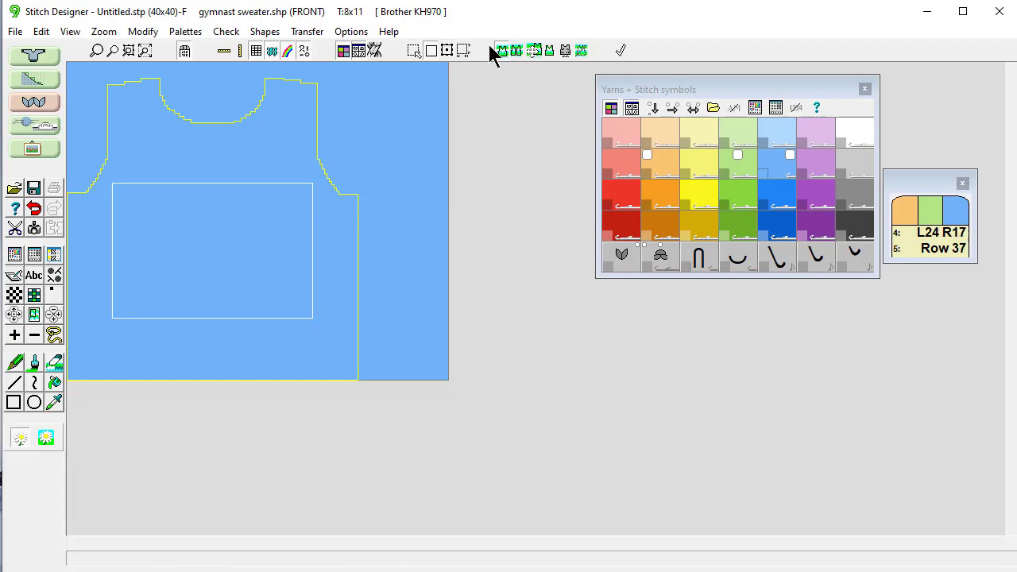
{"action": "left_click", "coordinate": [447, 51]}
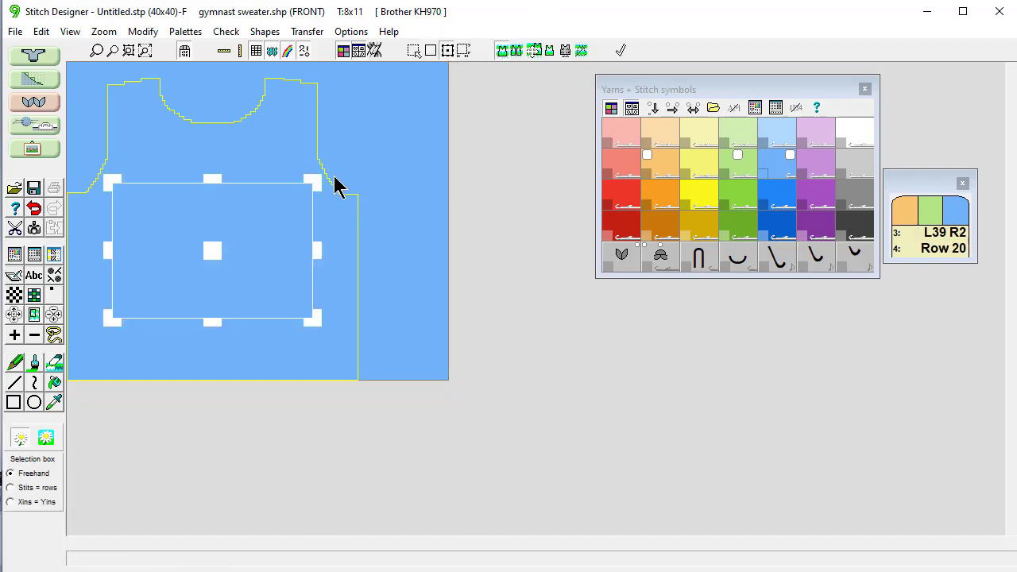
{"action": "left_click", "coordinate": [212, 250]}
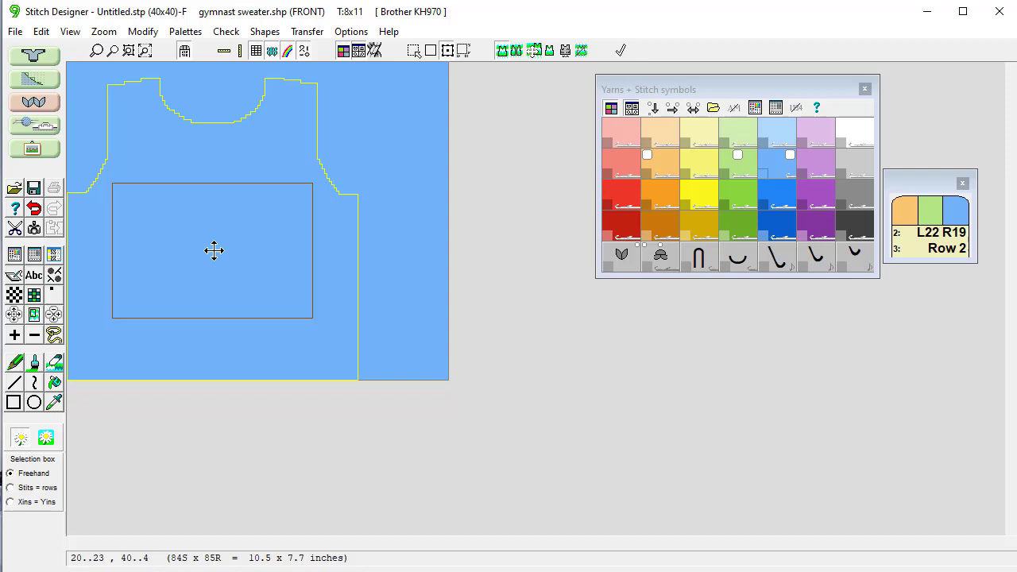
{"action": "key", "text": "Right"}
{"action": "left_click_drag", "start_coordinate": [213, 250], "coordinate": [220, 249]}
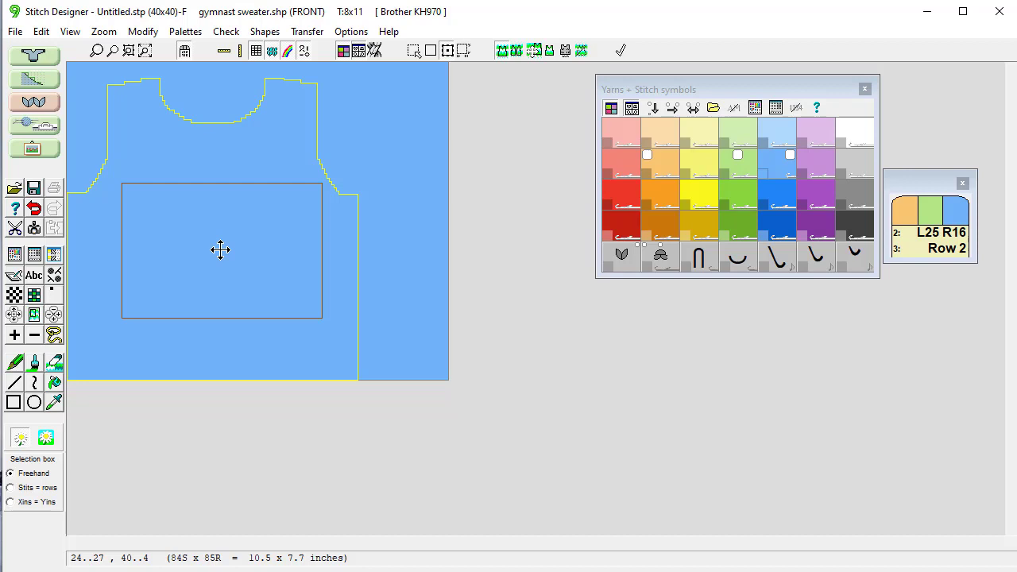
{"action": "left_click", "coordinate": [220, 249]}
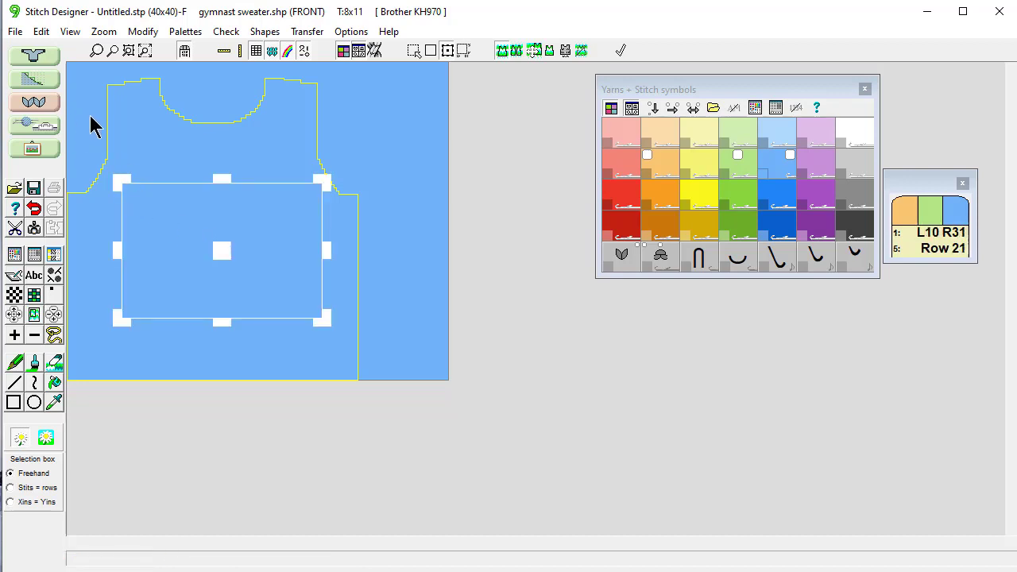
- Switch to Graphics Studio without saving the stitch pattern and open shari diagram.jpg
{"action": "left_click", "coordinate": [33, 151]}
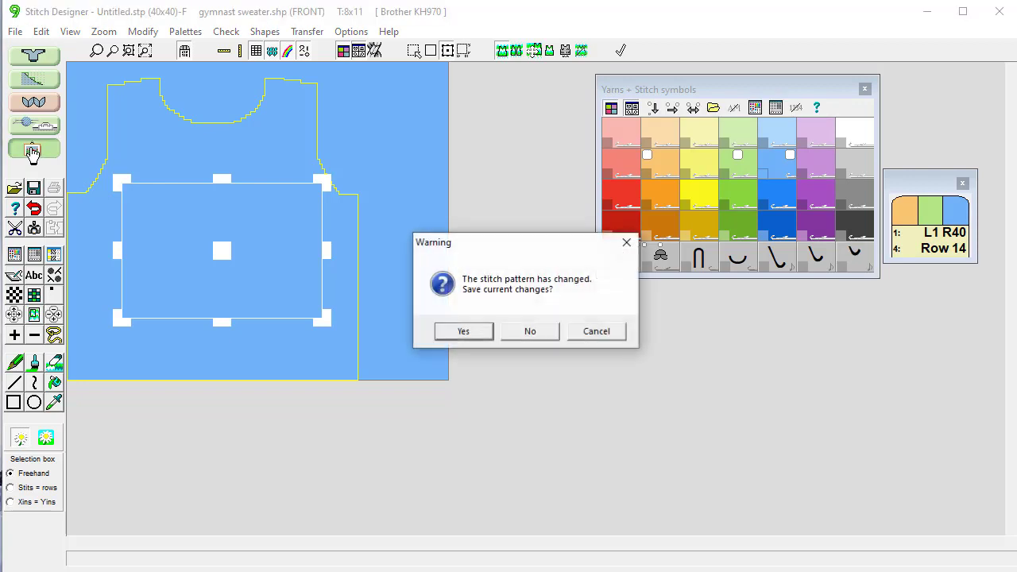
{"action": "left_click", "coordinate": [530, 332]}
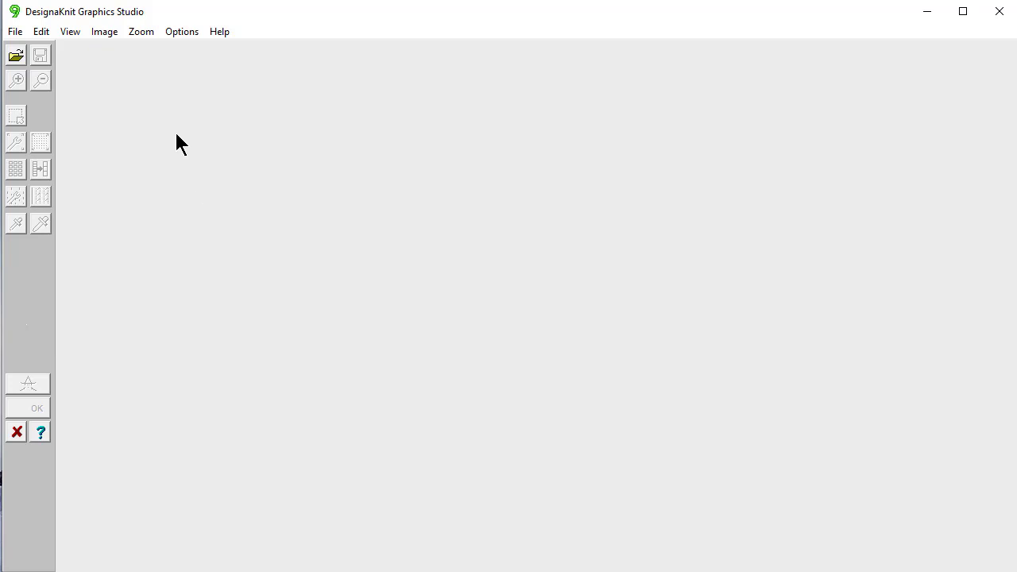
{"action": "left_click", "coordinate": [18, 58]}
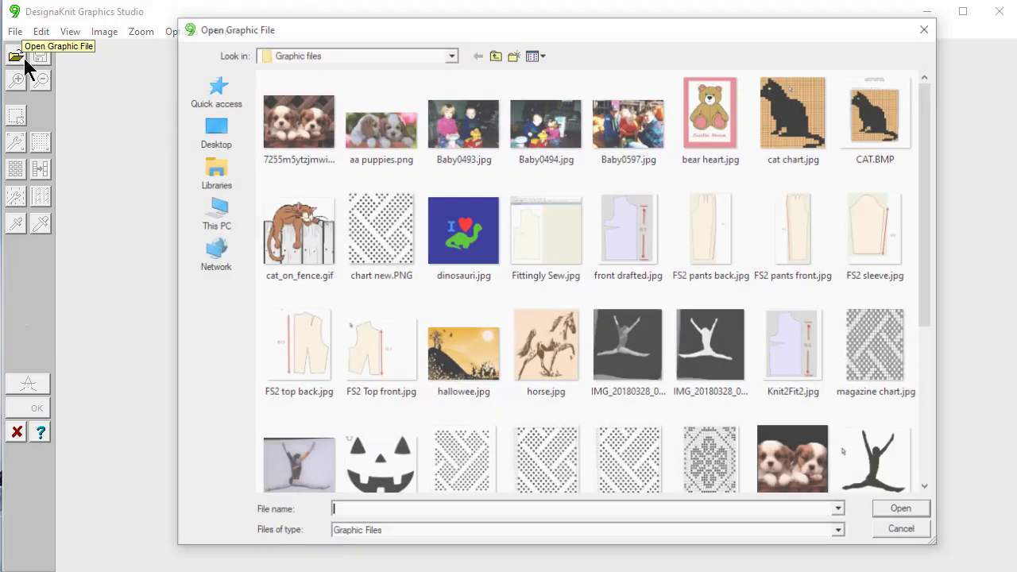
{"action": "left_click_drag", "start_coordinate": [934, 177], "coordinate": [944, 308]}
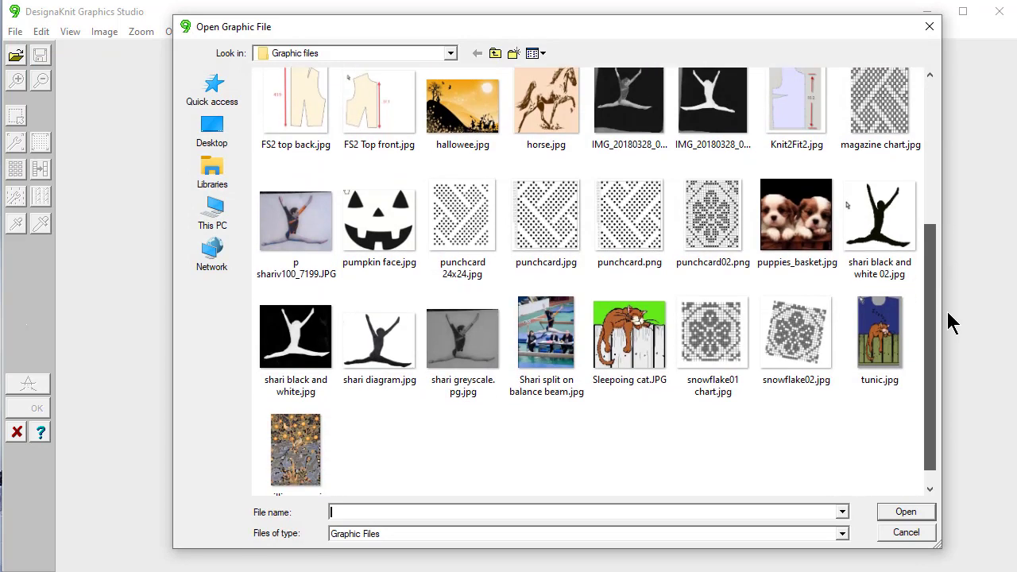
{"action": "left_click", "coordinate": [379, 339]}
{"action": "double_click", "coordinate": [379, 338]}
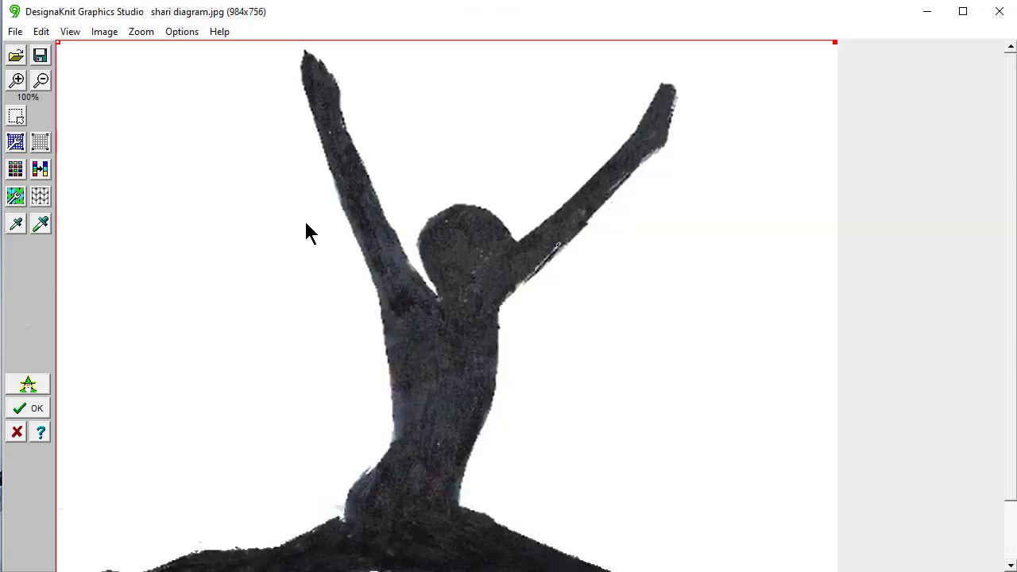
- Fit the silhouette to window height (86%) and review the image type unchanged
{"action": "left_click", "coordinate": [139, 32]}
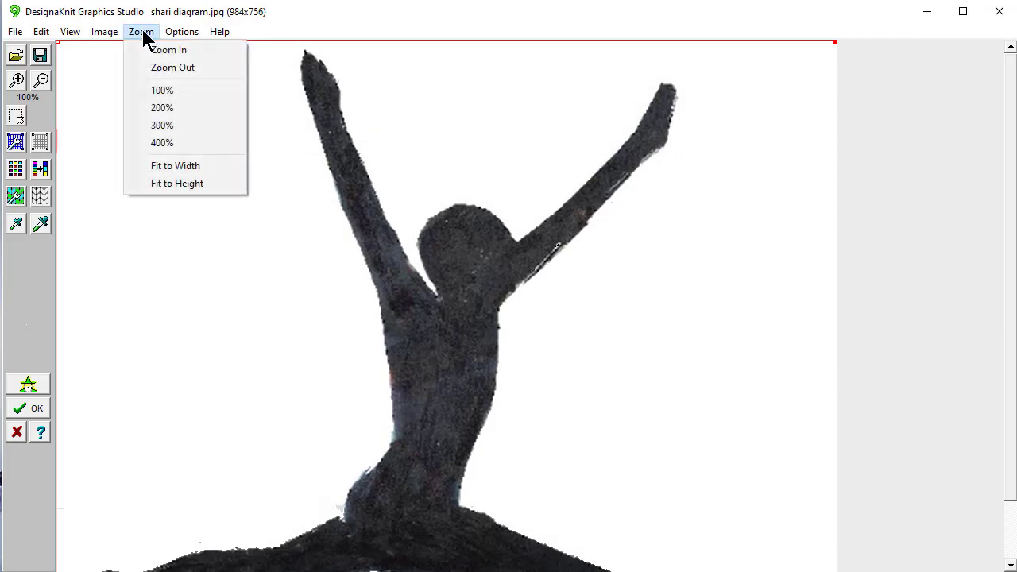
{"action": "left_click", "coordinate": [165, 184]}
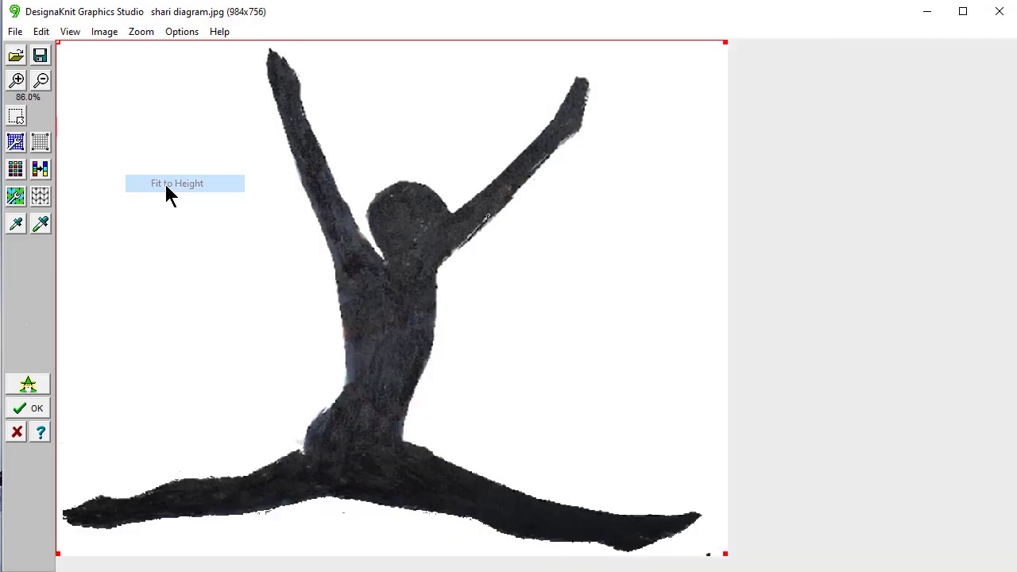
{"action": "left_click", "coordinate": [108, 35]}
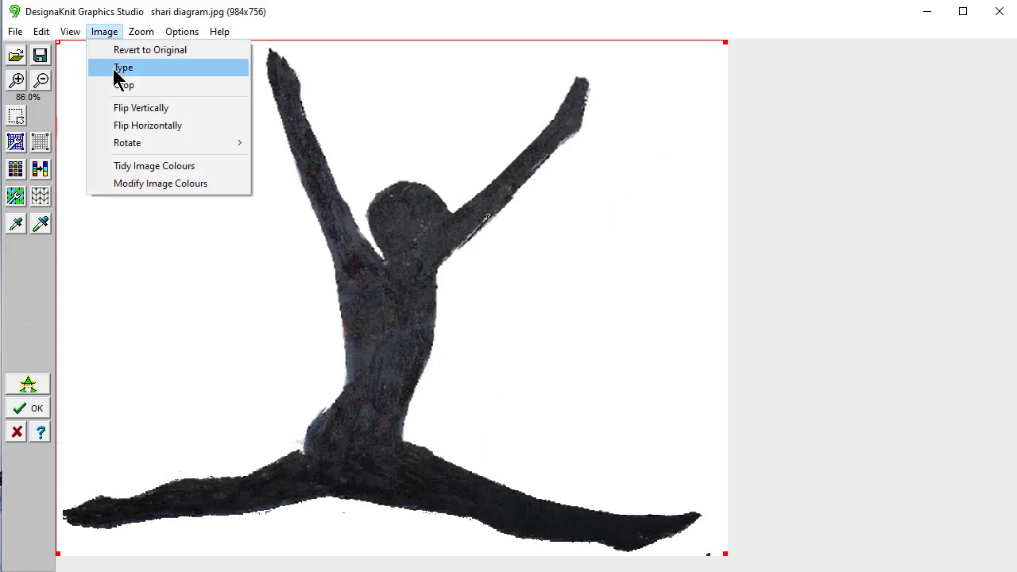
{"action": "left_click", "coordinate": [113, 68]}
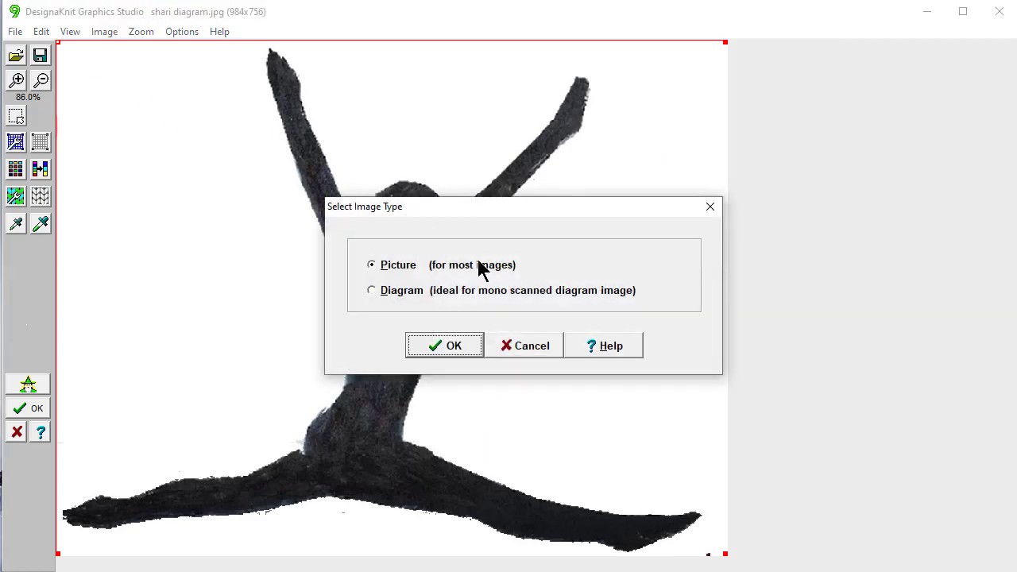
{"action": "left_click", "coordinate": [527, 347]}
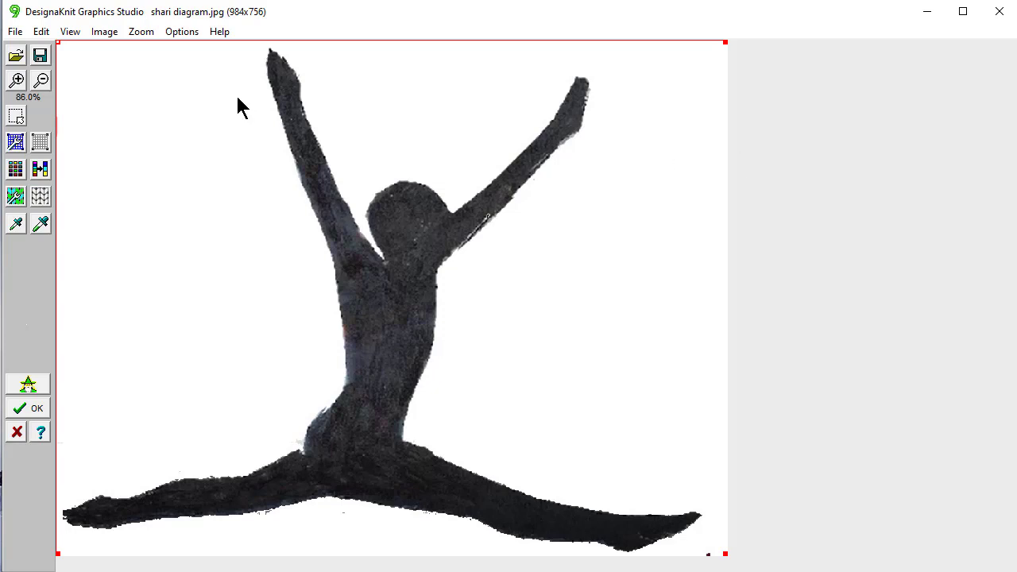
- Set the grid to 85 stitches by 90 rows and apply it over the silhouette
{"action": "left_click", "coordinate": [16, 143]}
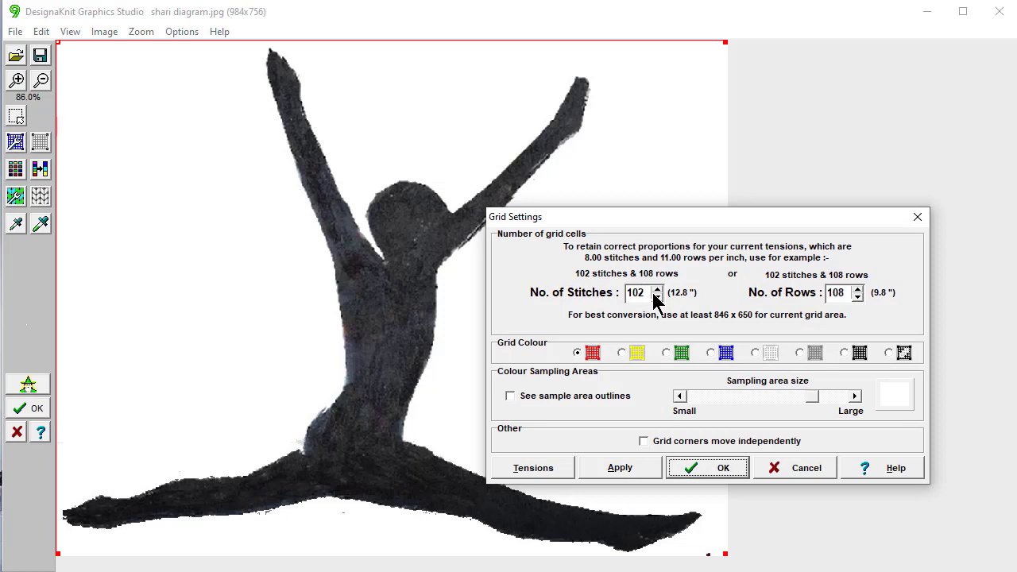
{"action": "left_click_drag", "start_coordinate": [652, 292], "coordinate": [635, 294]}
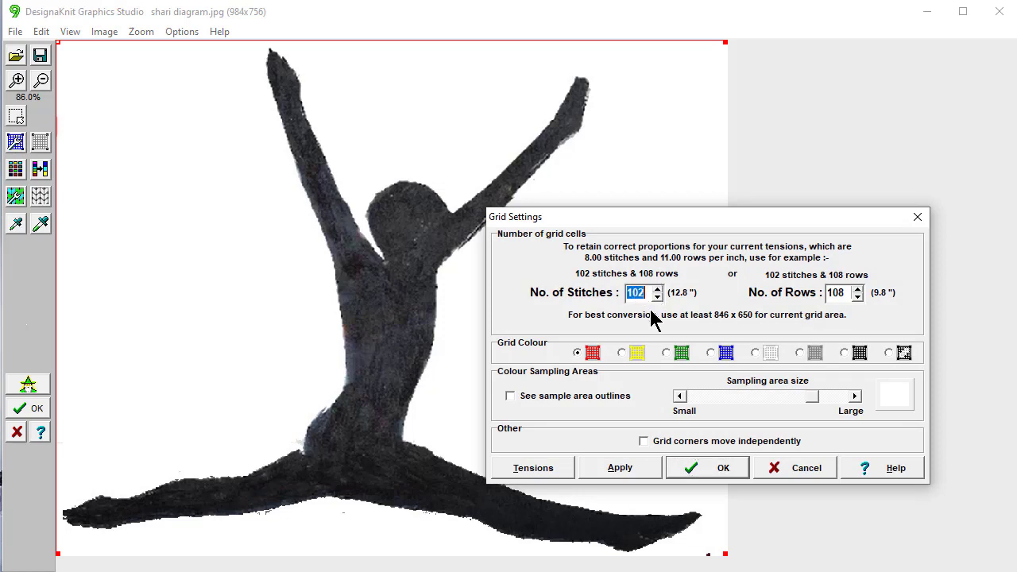
{"action": "type", "text": "852"}
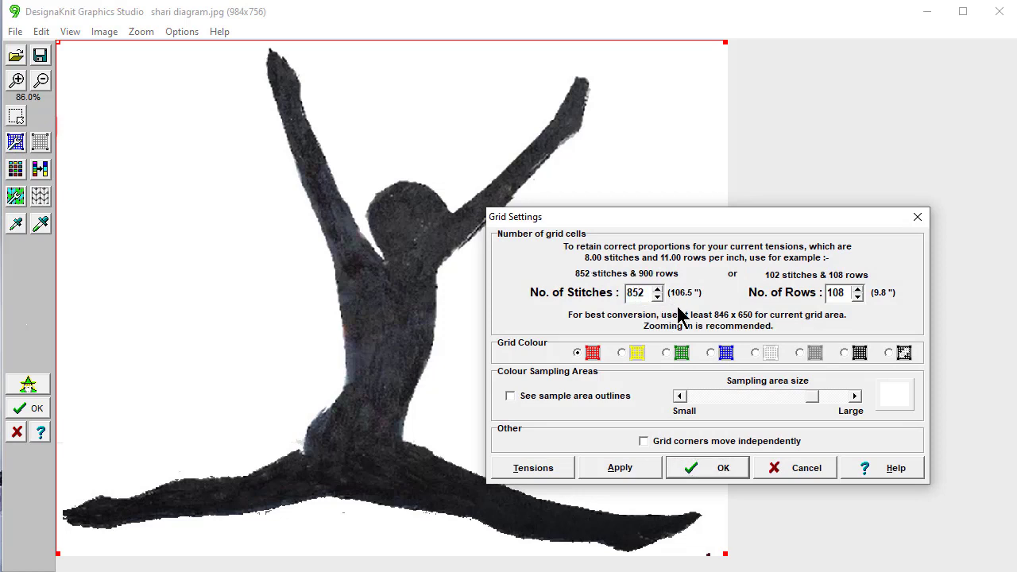
{"action": "key", "text": "BackSpace"}
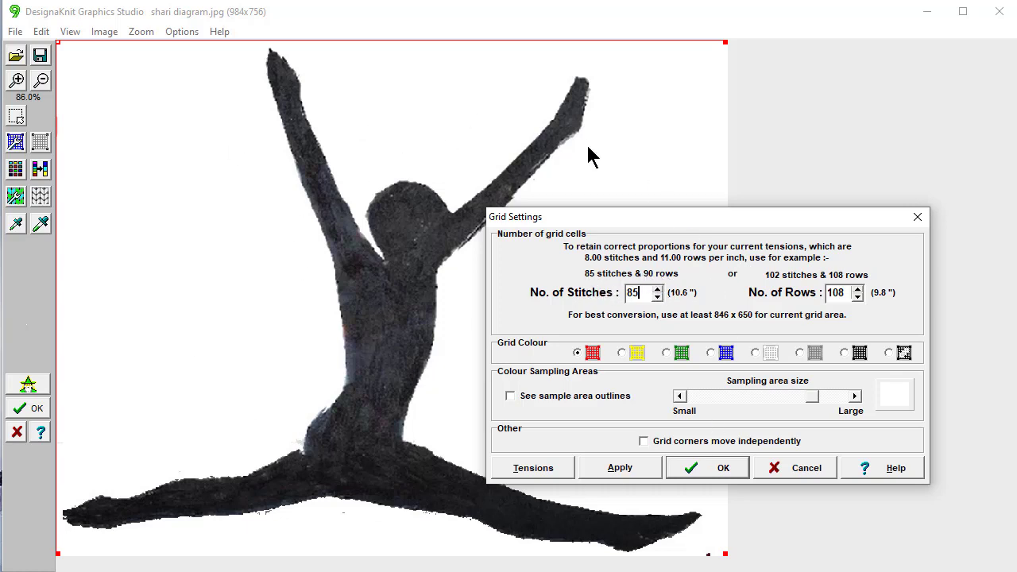
{"action": "double_click", "coordinate": [852, 292]}
{"action": "type", "text": "902"}
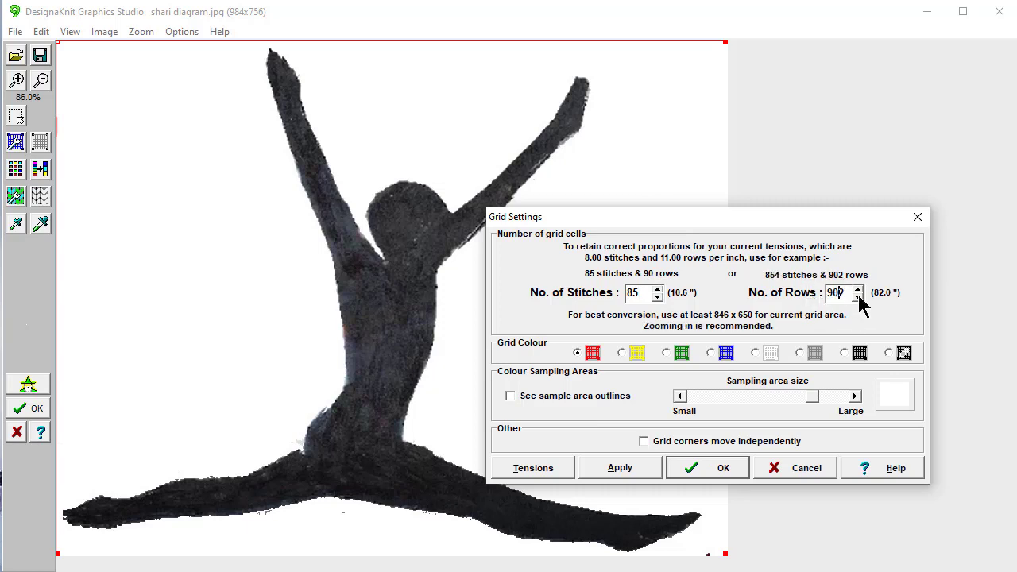
{"action": "key", "text": "BackSpace"}
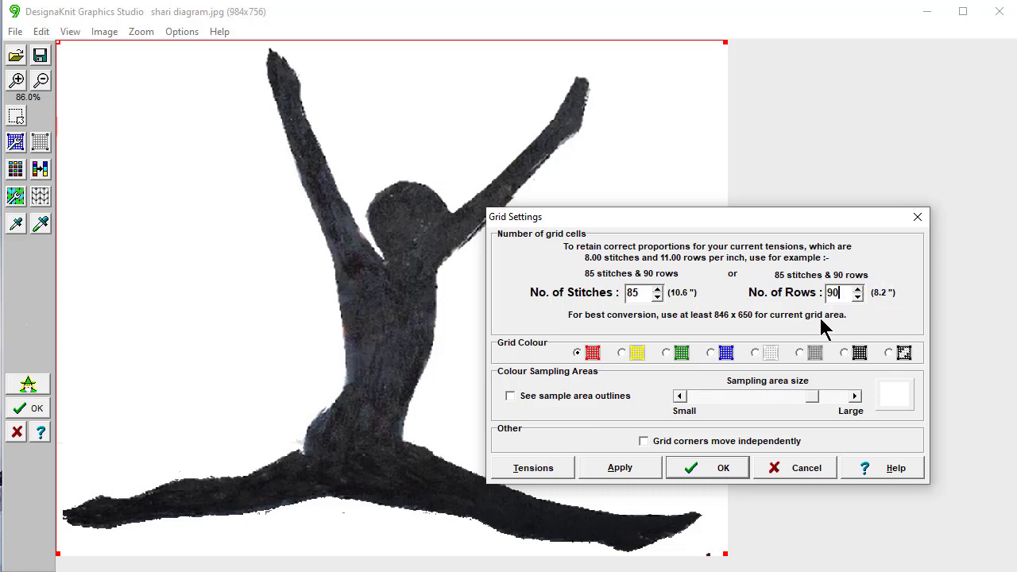
{"action": "left_click", "coordinate": [620, 468]}
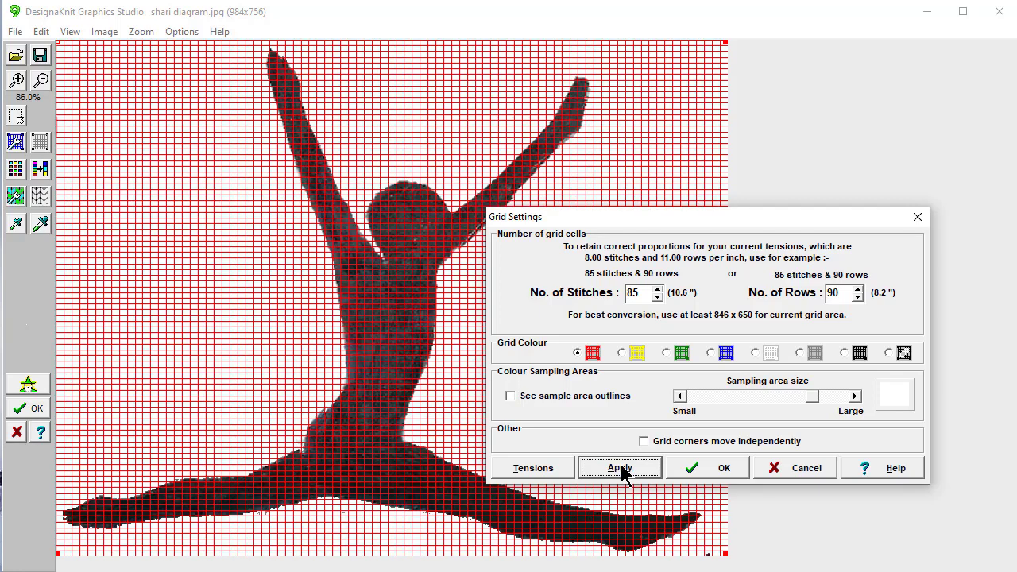
- Keep the 85×90 grid, briefly preview the stitch conversion, then hide the preview and grid
{"action": "left_click", "coordinate": [722, 466]}
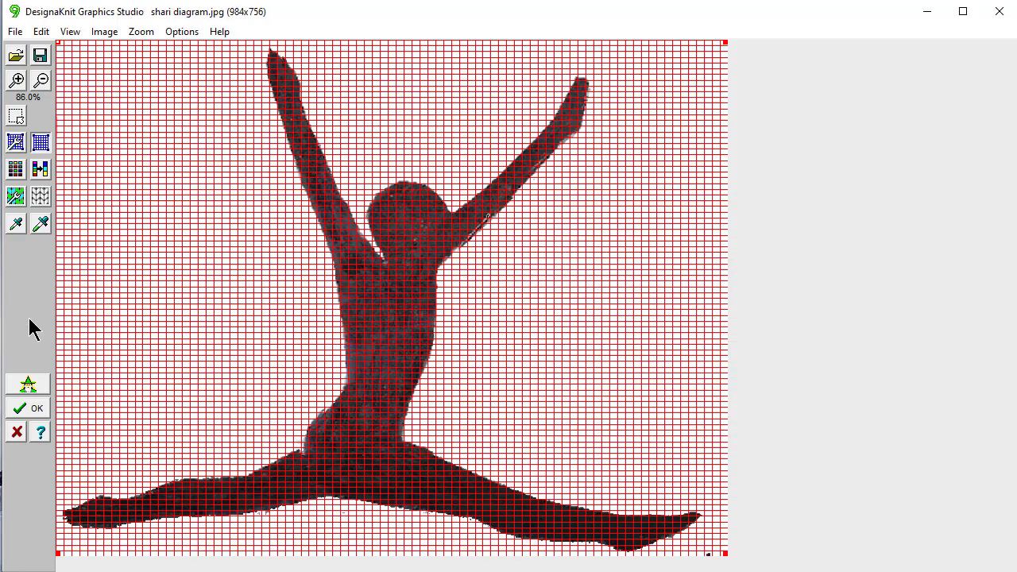
{"action": "left_click", "coordinate": [40, 197]}
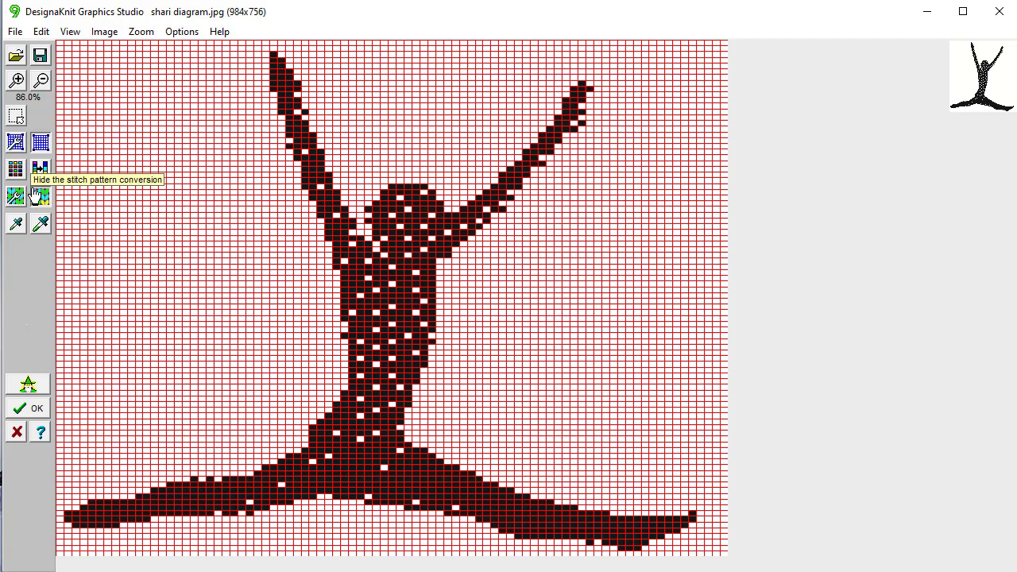
{"action": "left_click", "coordinate": [39, 197]}
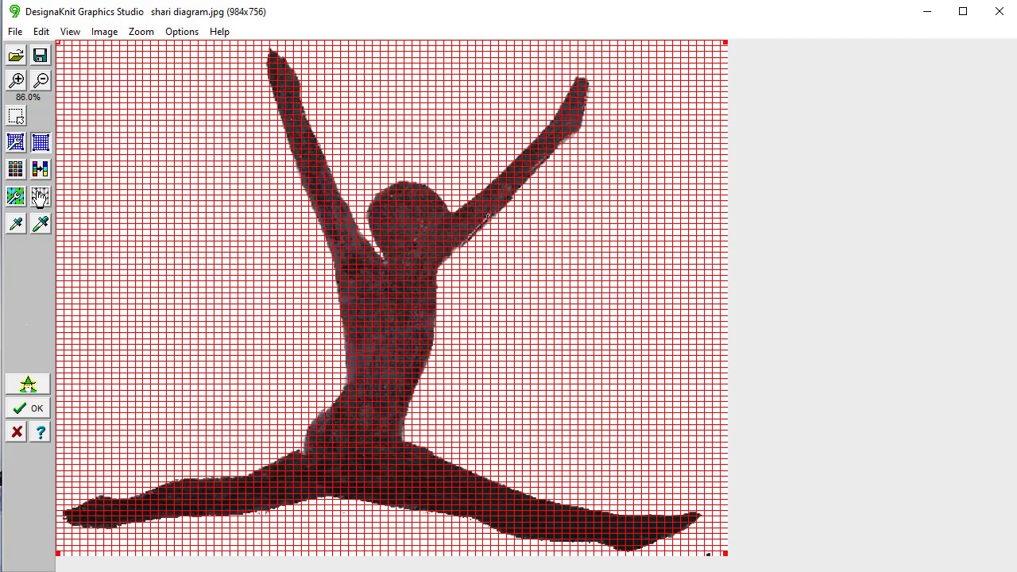
{"action": "left_click", "coordinate": [42, 148]}
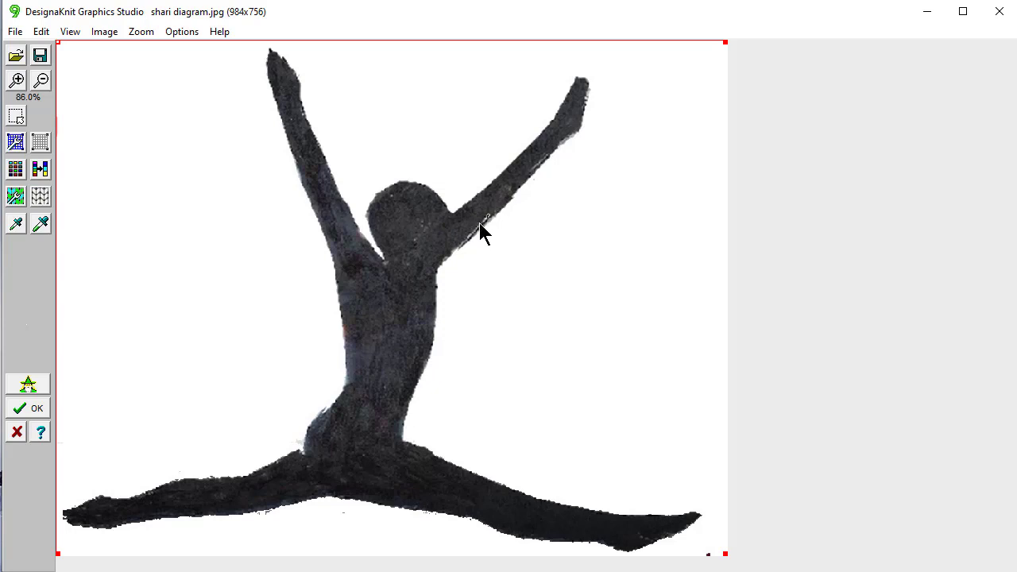
- Replace the figure's sampled dark shades, plus similar and in-between colours, with solid dark across the entire image
{"action": "left_click", "coordinate": [39, 171]}
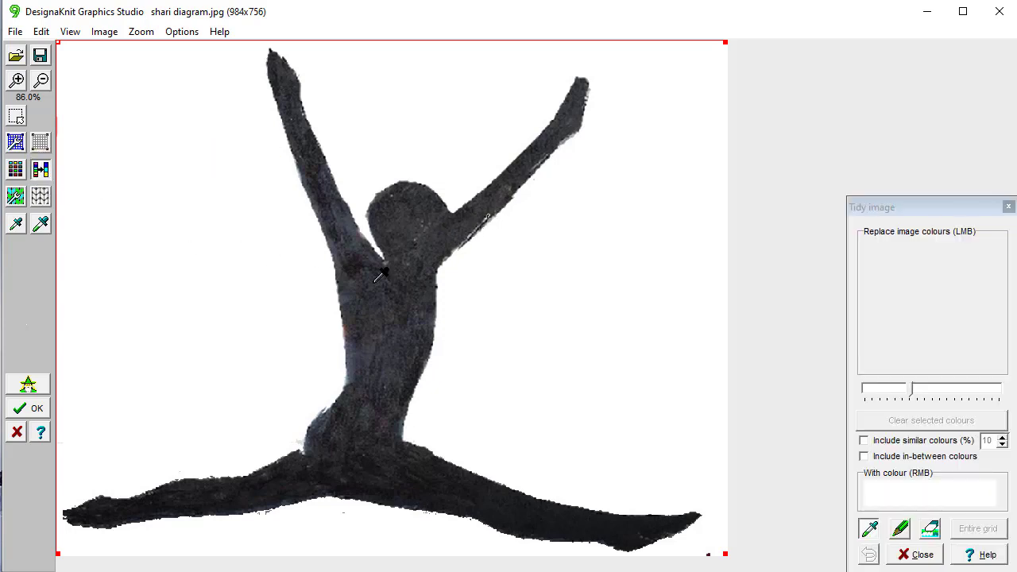
{"action": "mouse_move", "coordinate": [345, 233]}
{"action": "left_mouse_down"}
{"action": "mouse_move", "coordinate": [364, 365]}
{"action": "mouse_move", "coordinate": [368, 342]}
{"action": "mouse_move", "coordinate": [381, 347]}
{"action": "mouse_move", "coordinate": [372, 421]}
{"action": "mouse_move", "coordinate": [381, 410]}
{"action": "mouse_move", "coordinate": [363, 403]}
{"action": "mouse_move", "coordinate": [398, 386]}
{"action": "mouse_move", "coordinate": [411, 344]}
{"action": "mouse_move", "coordinate": [406, 380]}
{"action": "mouse_move", "coordinate": [410, 332]}
{"action": "mouse_move", "coordinate": [380, 338]}
{"action": "left_mouse_up"}
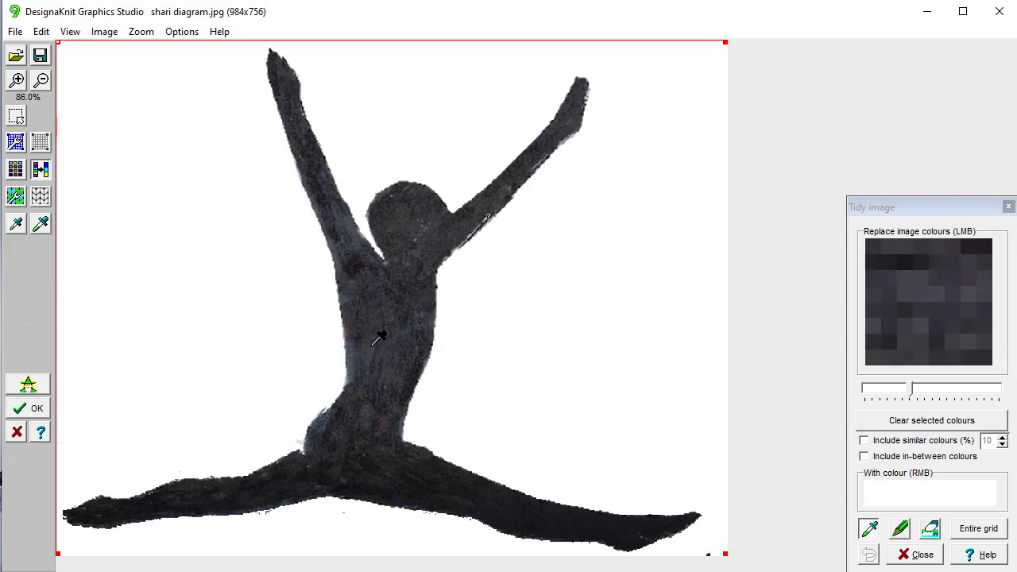
{"action": "right_click", "coordinate": [359, 258]}
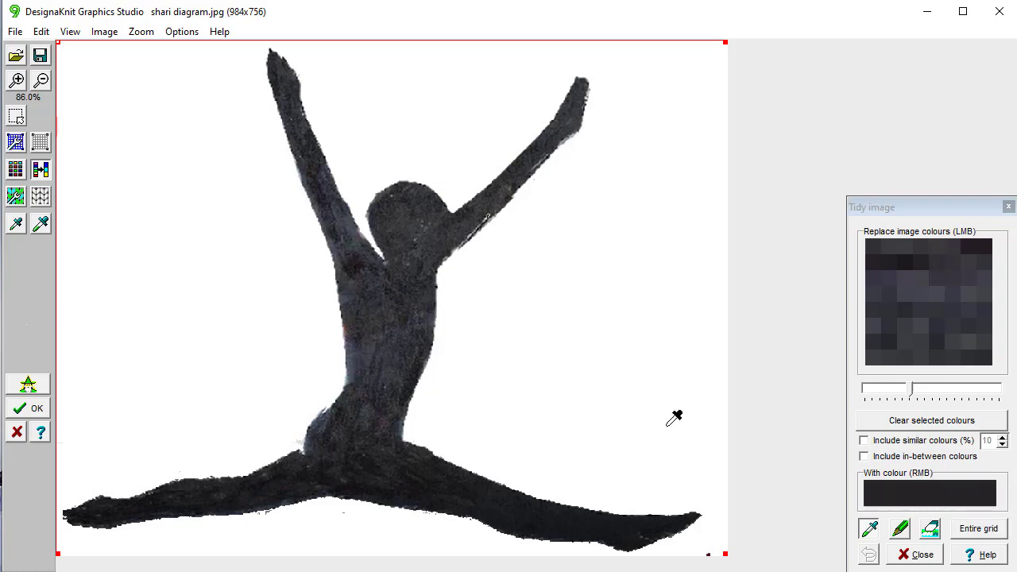
{"action": "left_click", "coordinate": [863, 440]}
{"action": "left_click", "coordinate": [864, 458]}
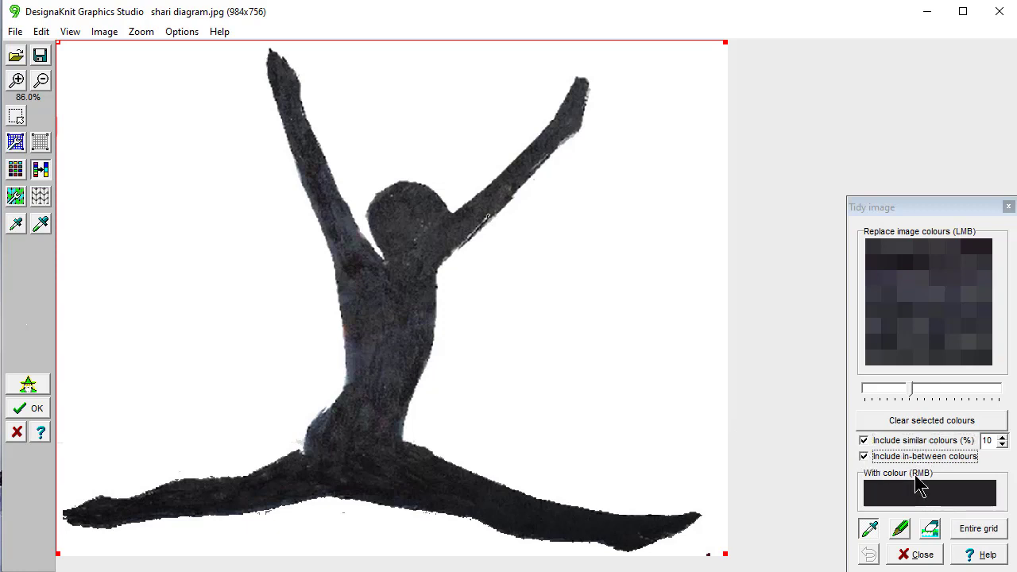
{"action": "left_click", "coordinate": [980, 535]}
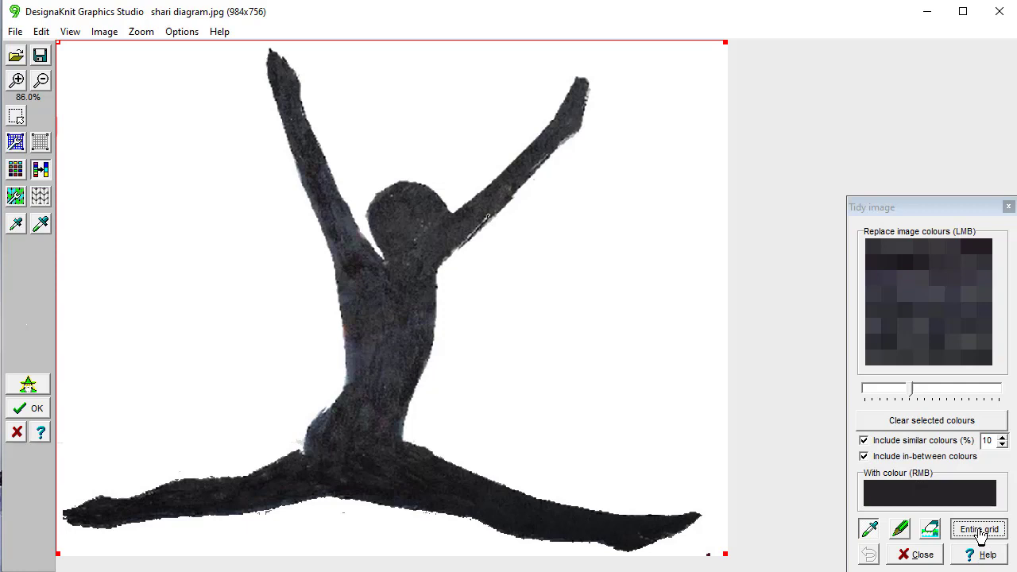
{"action": "left_click", "coordinate": [979, 530]}
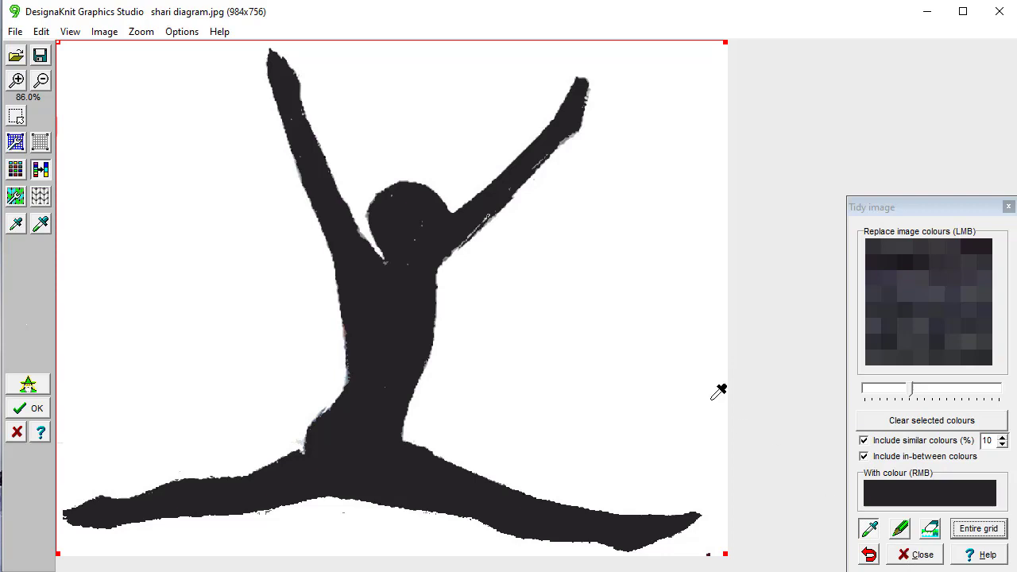
- Replace the remaining lighter shades on the figure across the whole image, then close Tidy image
{"action": "left_click", "coordinate": [418, 229]}
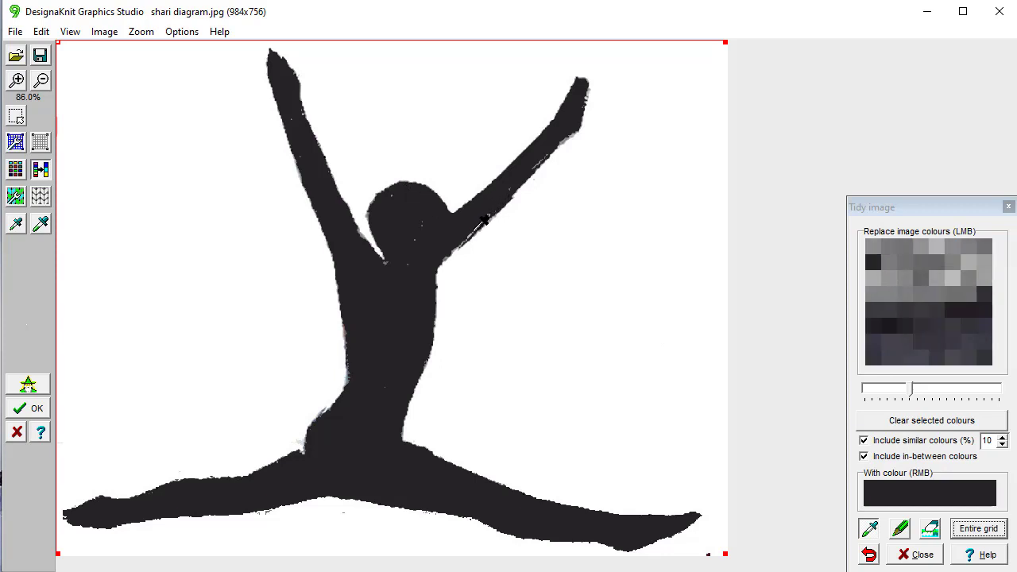
{"action": "left_click", "coordinate": [978, 529]}
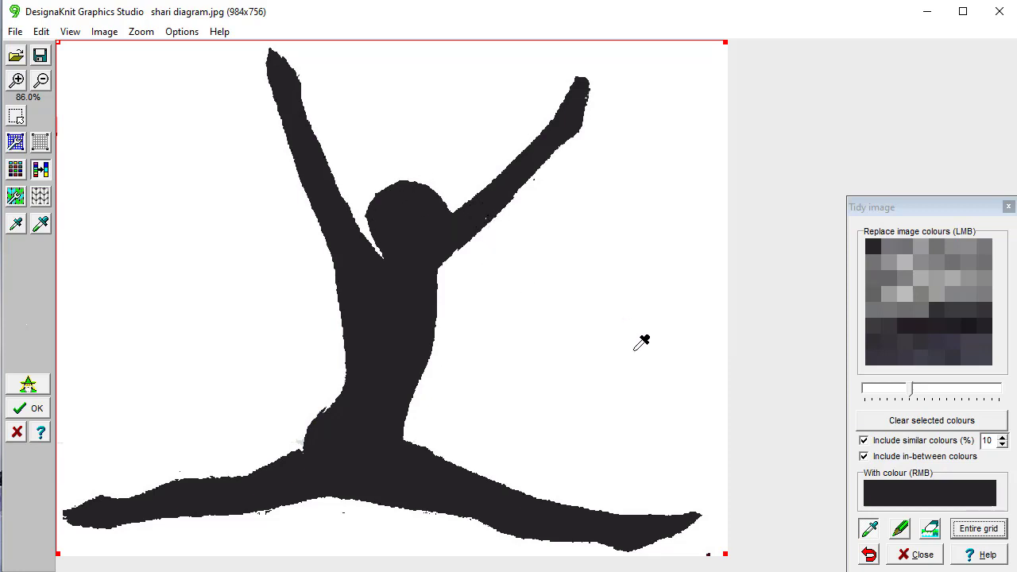
{"action": "left_click", "coordinate": [918, 555]}
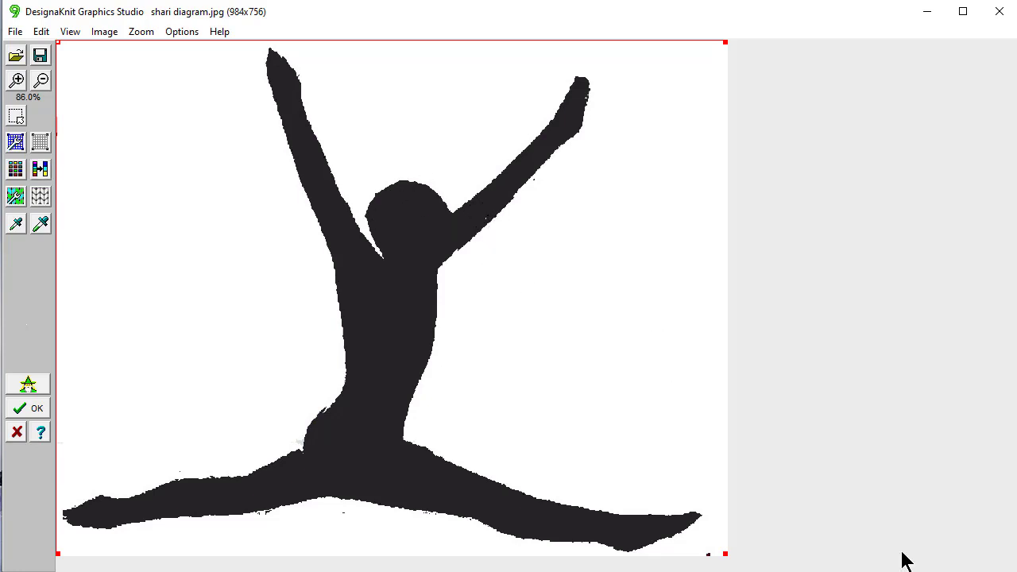
- Auto-reduce the image to 2 yarn colours in the Yarn colours palette
{"action": "left_click", "coordinate": [41, 199]}
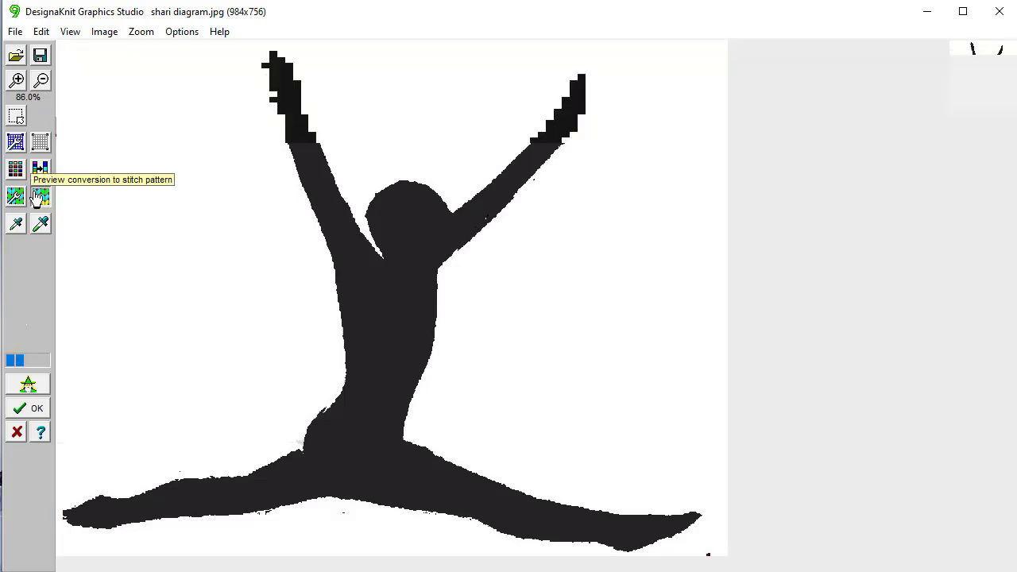
{"action": "left_click", "coordinate": [40, 197]}
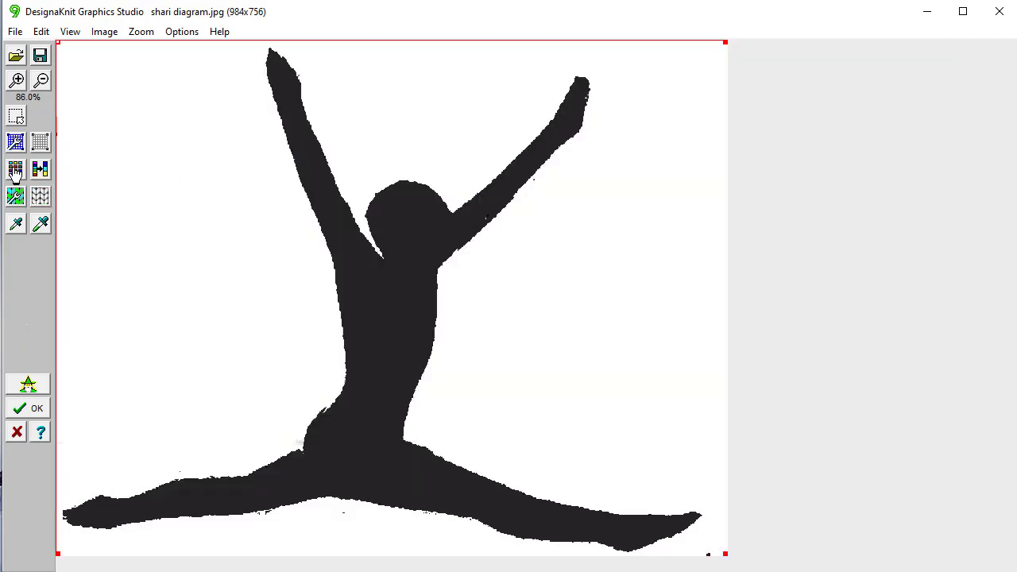
{"action": "left_click", "coordinate": [16, 170]}
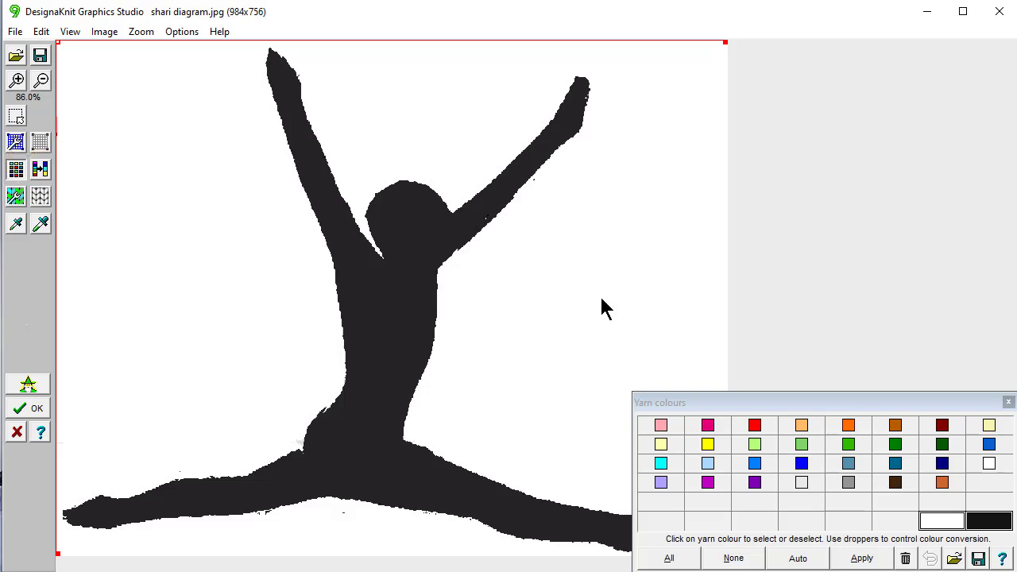
{"action": "left_click_drag", "start_coordinate": [781, 394], "coordinate": [685, 223]}
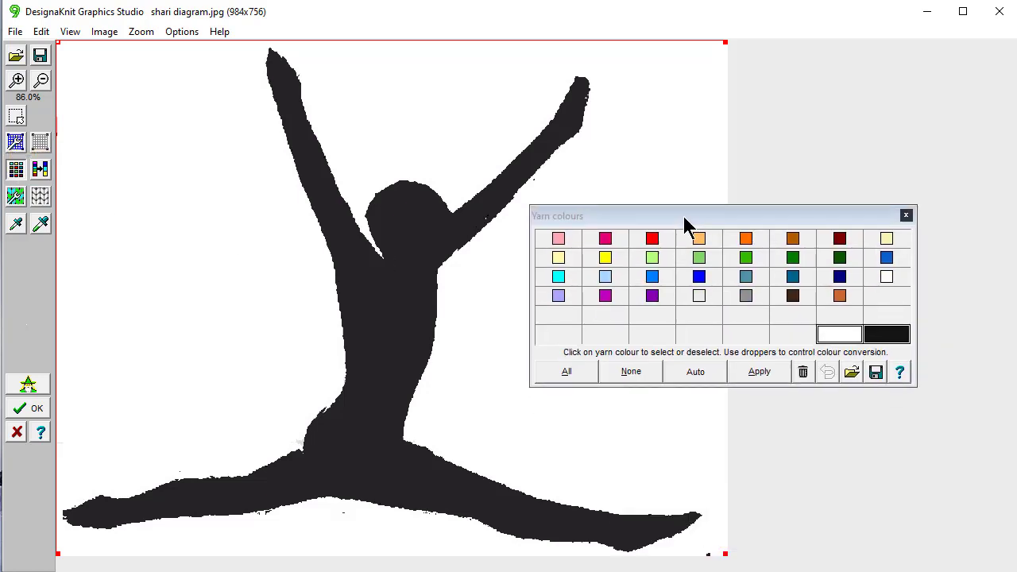
{"action": "left_click", "coordinate": [695, 371]}
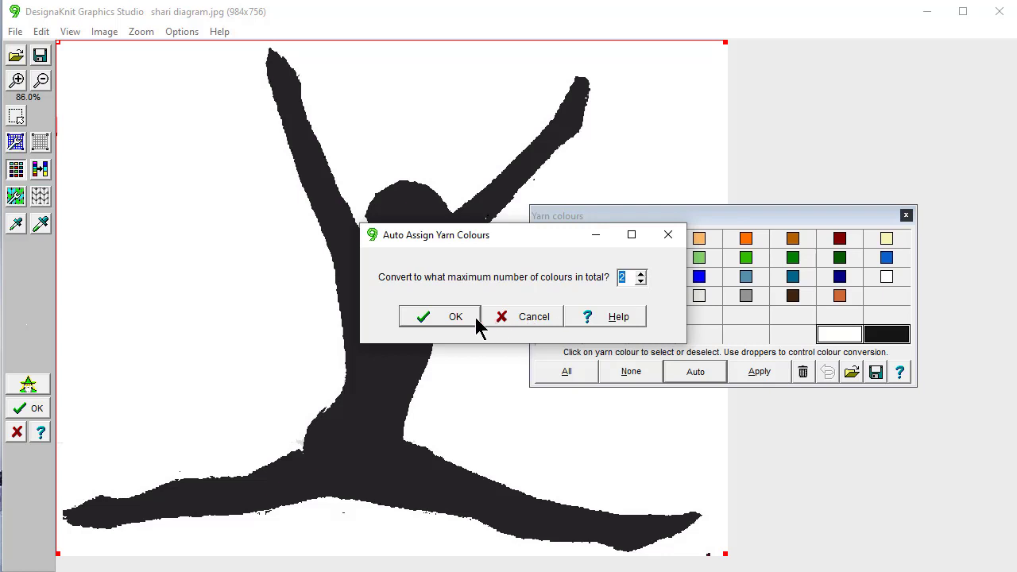
{"action": "left_click", "coordinate": [449, 322]}
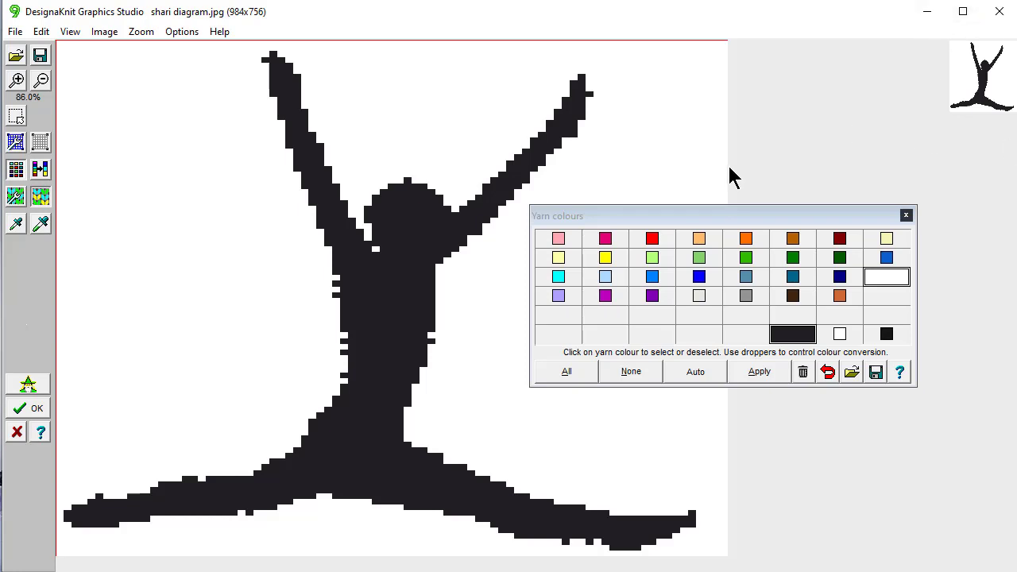
- Switch the colour conversion to Option 3 – no dithering, apply it and confirm
{"action": "left_click", "coordinate": [906, 215]}
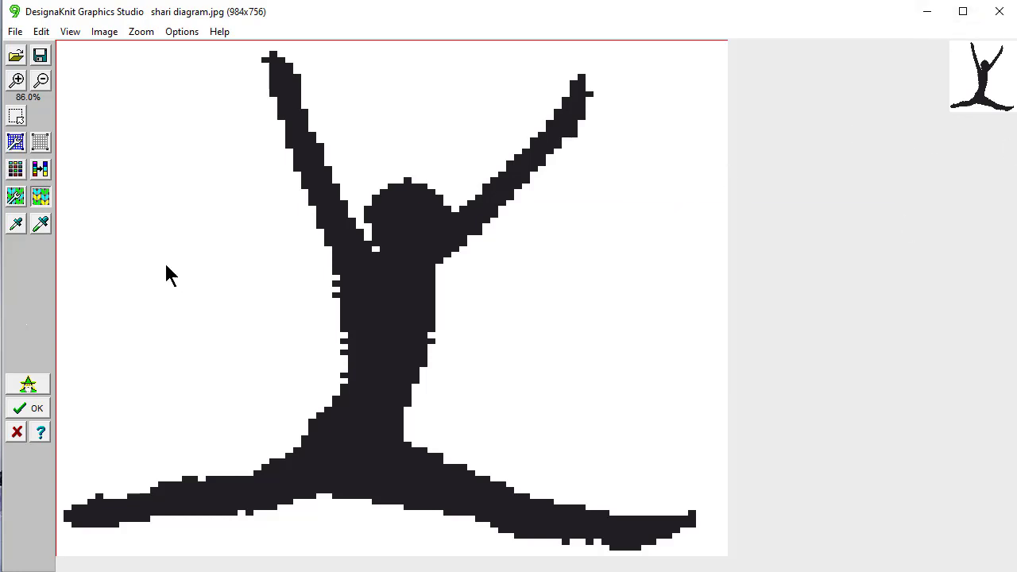
{"action": "left_click", "coordinate": [16, 198]}
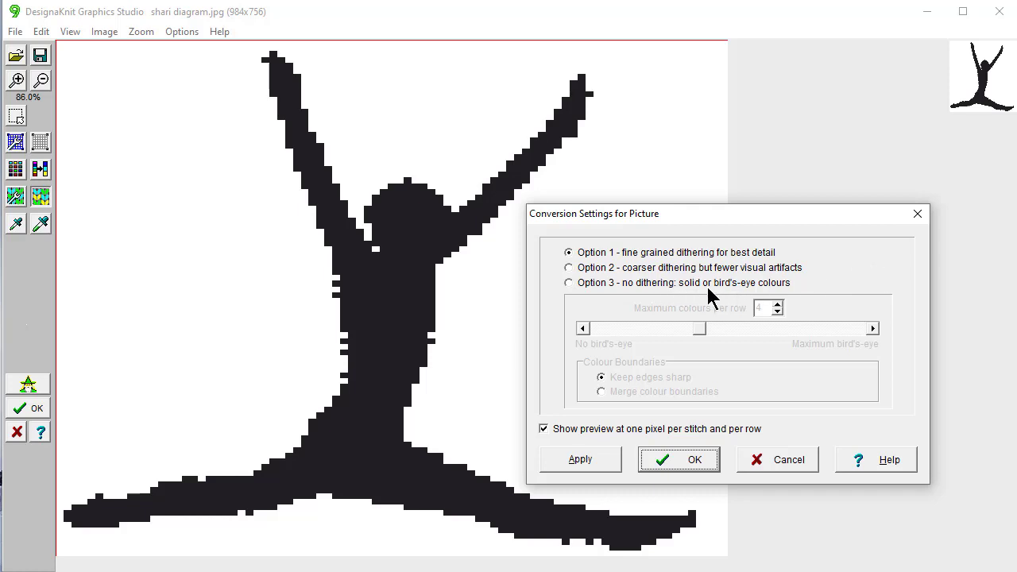
{"action": "left_click", "coordinate": [569, 284]}
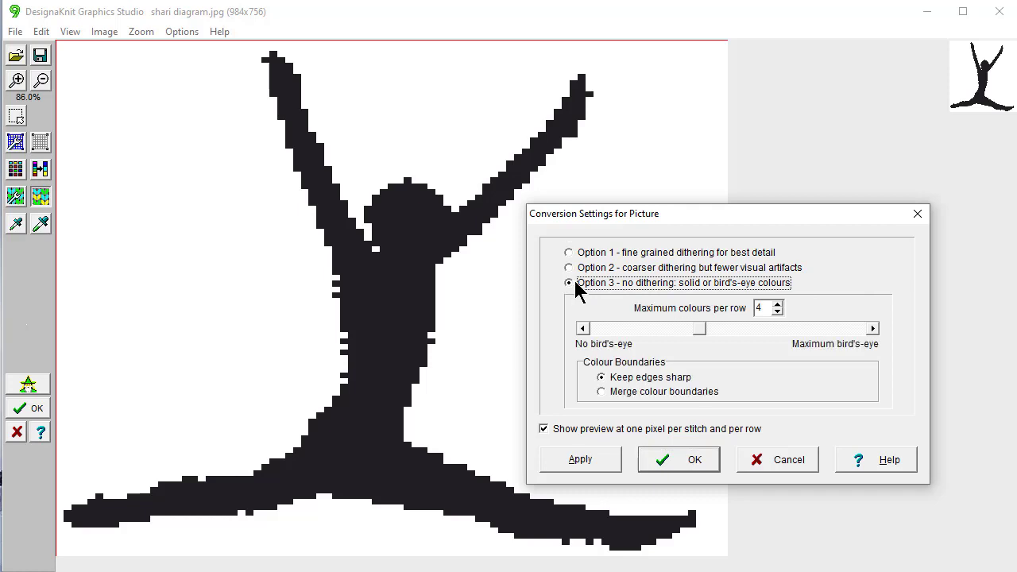
{"action": "left_click", "coordinate": [580, 460]}
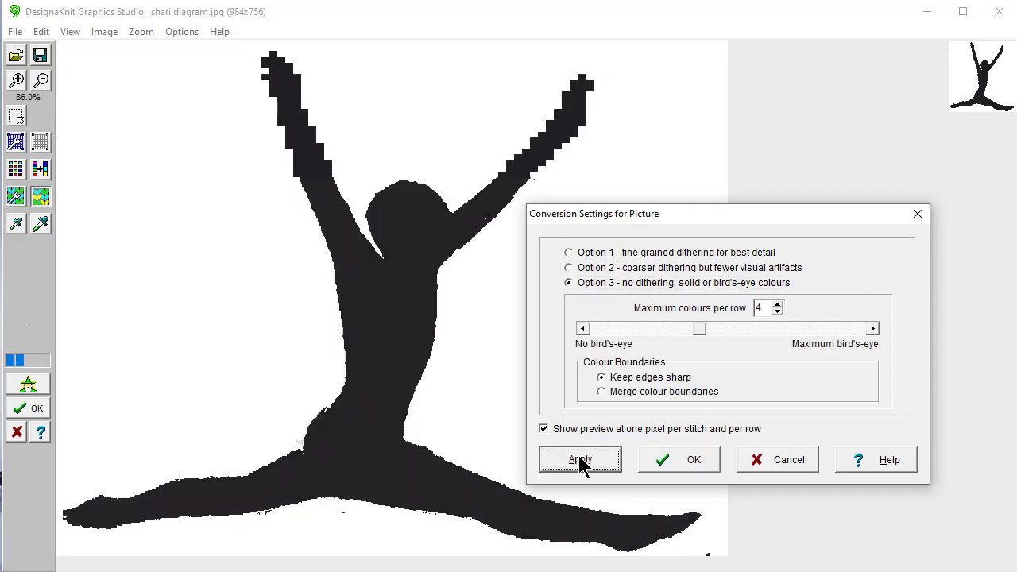
{"action": "left_click_drag", "start_coordinate": [727, 221], "coordinate": [796, 168]}
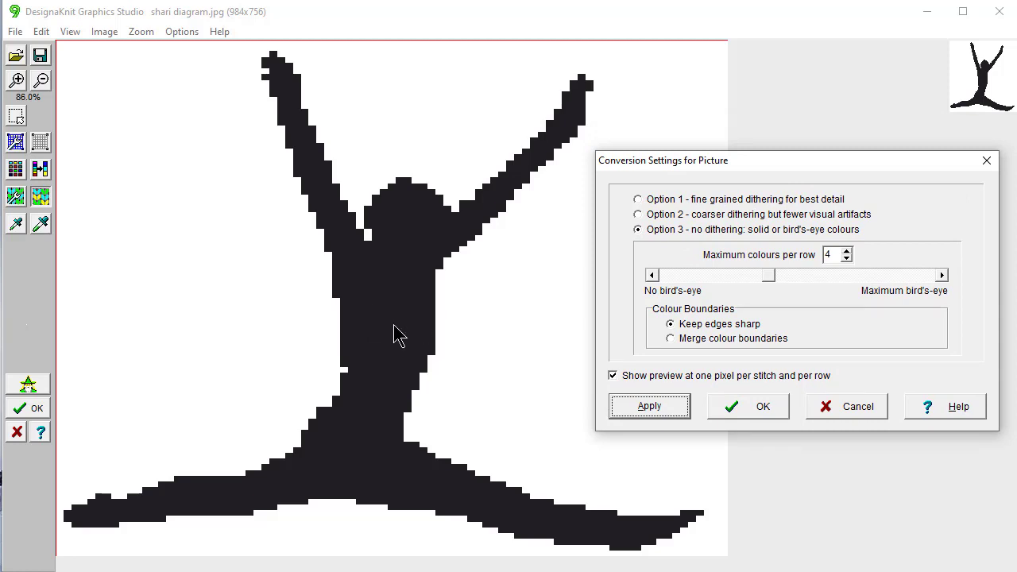
{"action": "left_click", "coordinate": [754, 410]}
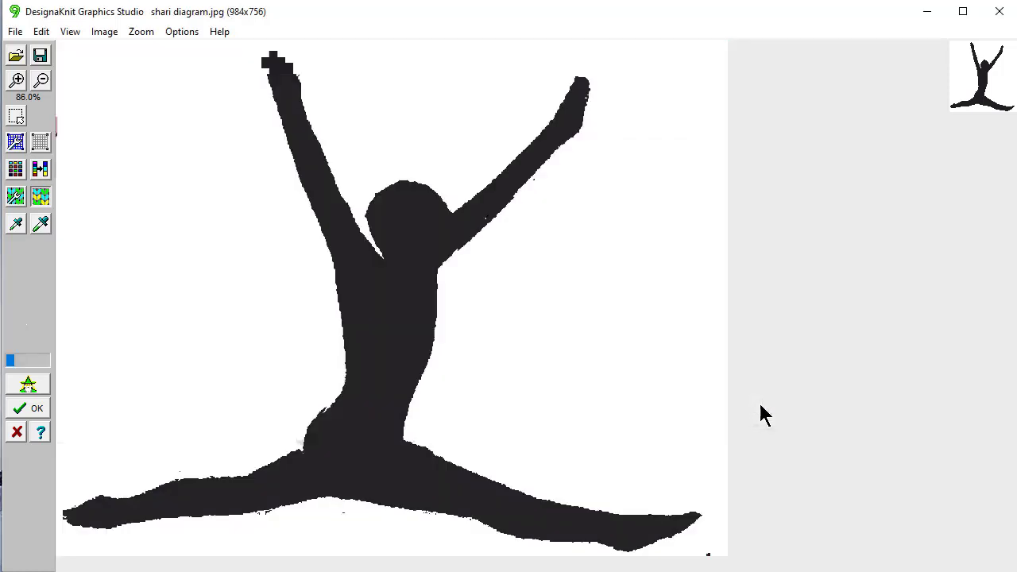
- Convert the silhouette to an 85×90 stitch pattern, saving the settings but not the graphic file
{"action": "left_click", "coordinate": [15, 142]}
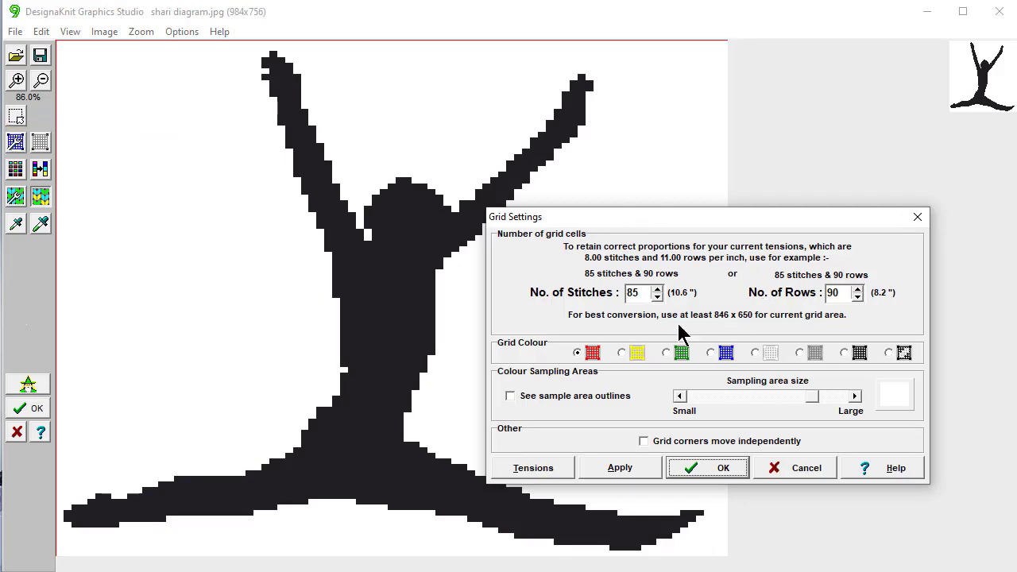
{"action": "left_click", "coordinate": [797, 467]}
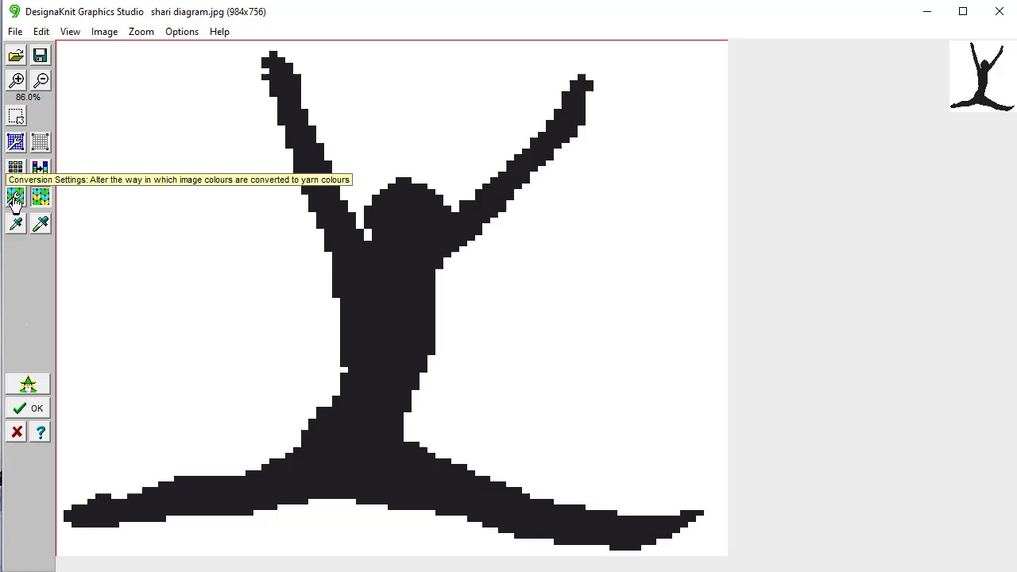
{"action": "left_click", "coordinate": [28, 410]}
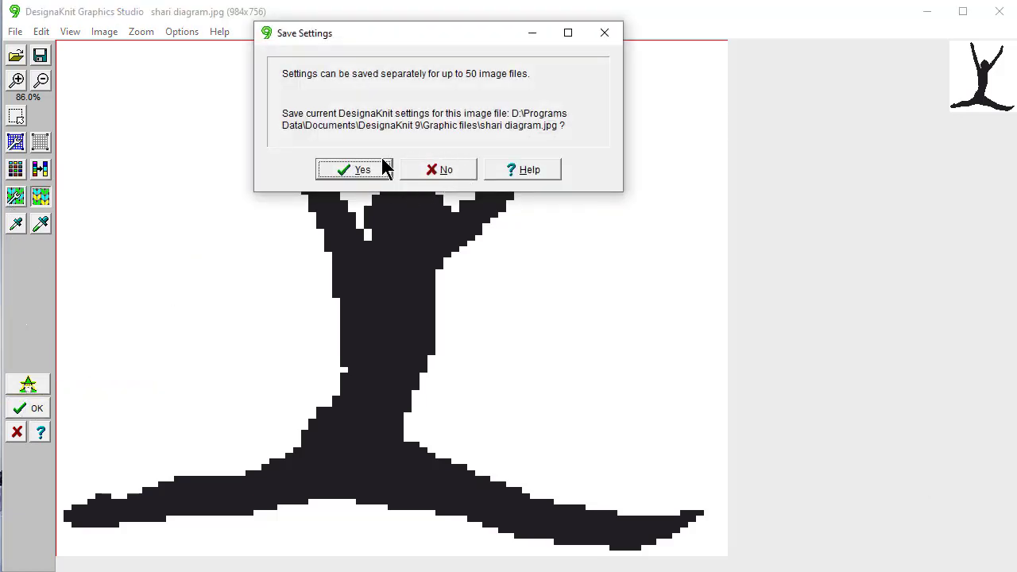
{"action": "left_click", "coordinate": [355, 168]}
{"action": "left_click", "coordinate": [531, 332]}
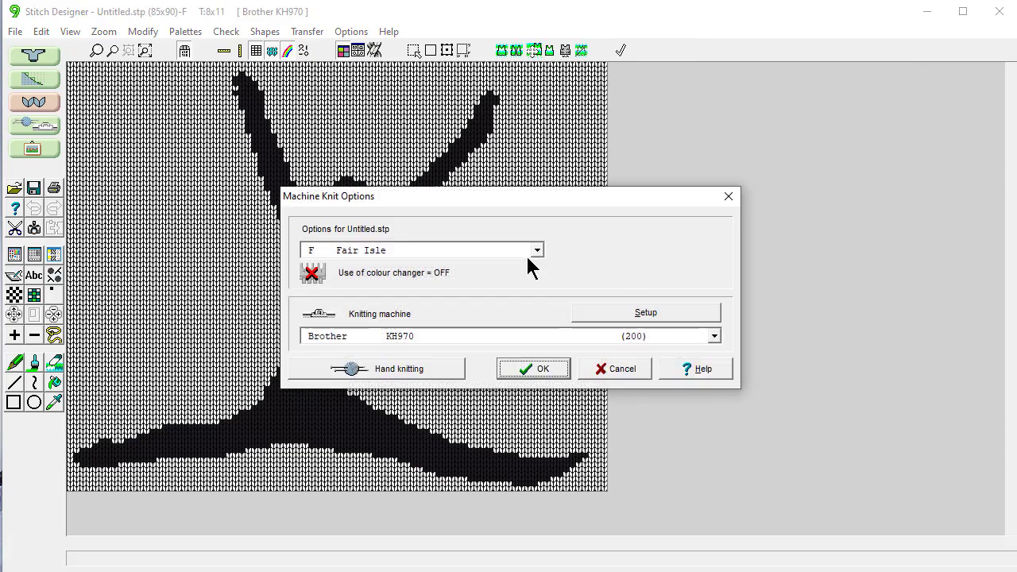
- Set the knitting method to 2-colour Jacquard with the colour changer turned on
{"action": "left_click", "coordinate": [537, 251]}
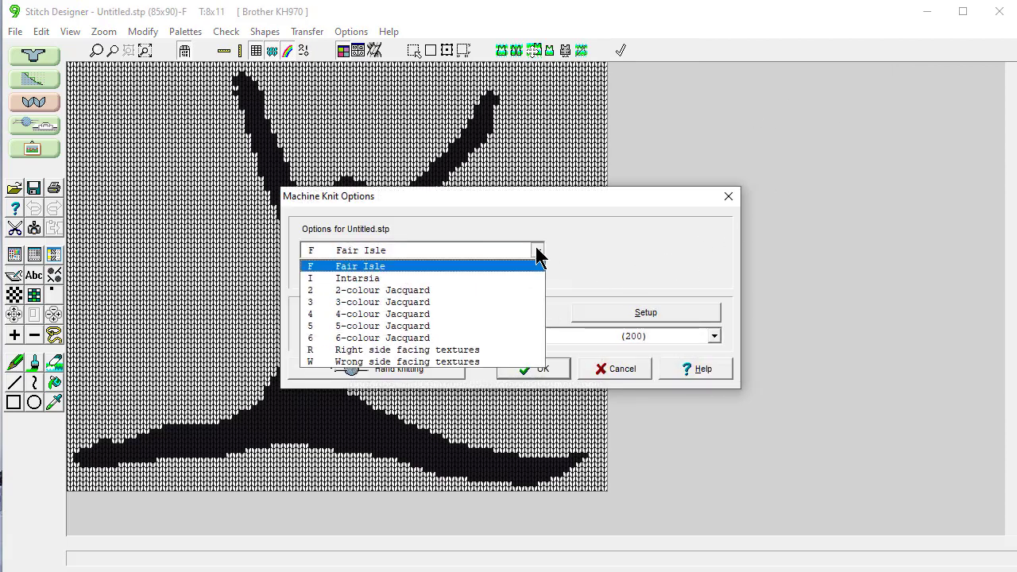
{"action": "left_click", "coordinate": [401, 290]}
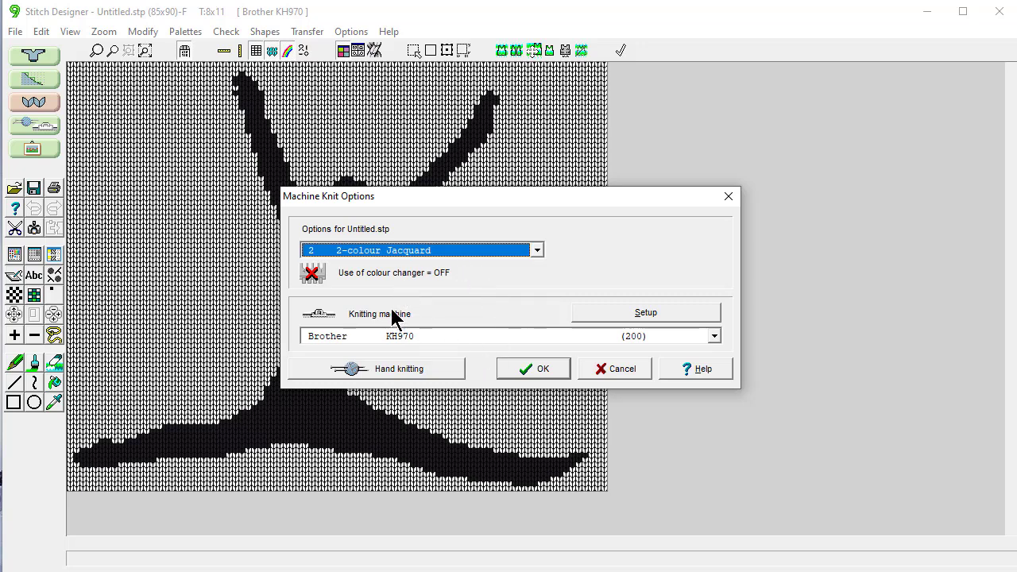
{"action": "left_click", "coordinate": [313, 275]}
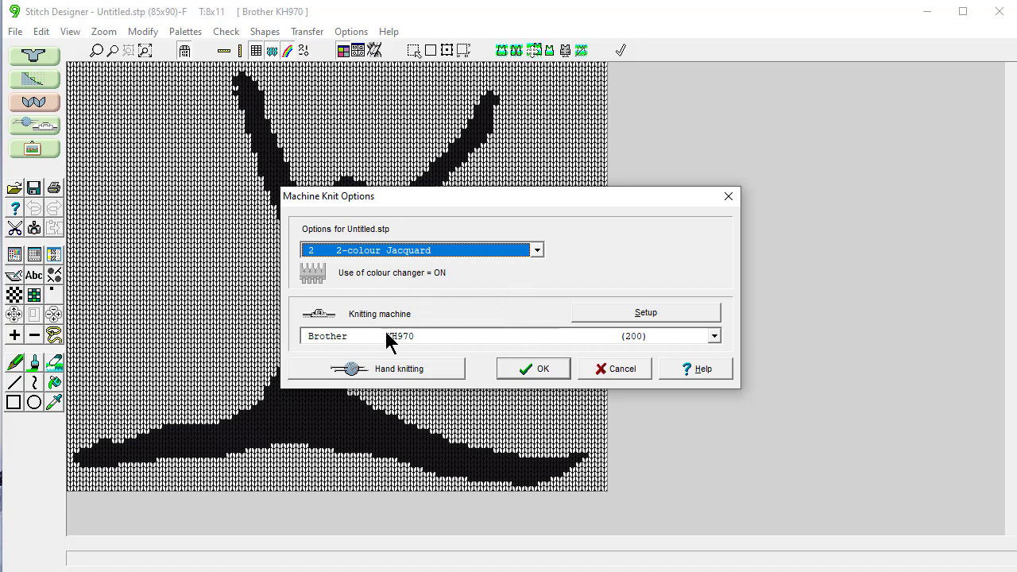
{"action": "left_click", "coordinate": [534, 368]}
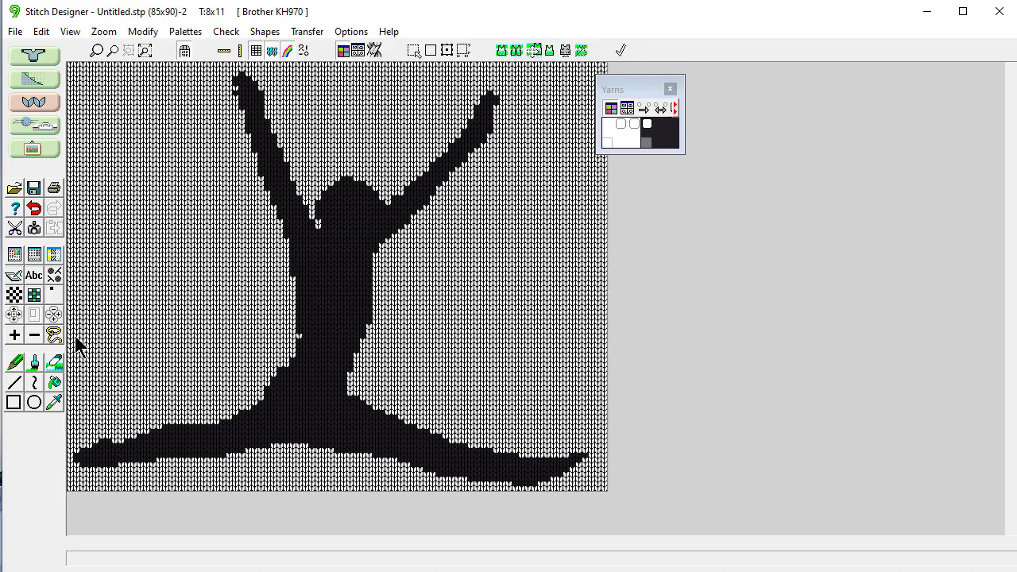
{"action": "left_click", "coordinate": [36, 365]}
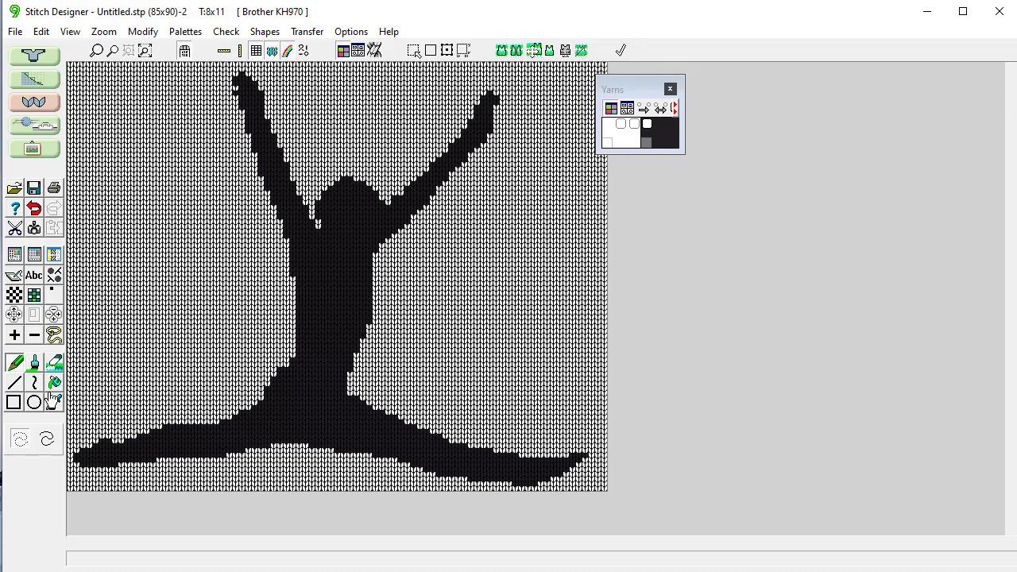
- Save the pattern as gymnast.stp in the personal Stitch patterns folder
{"action": "left_click", "coordinate": [15, 363]}
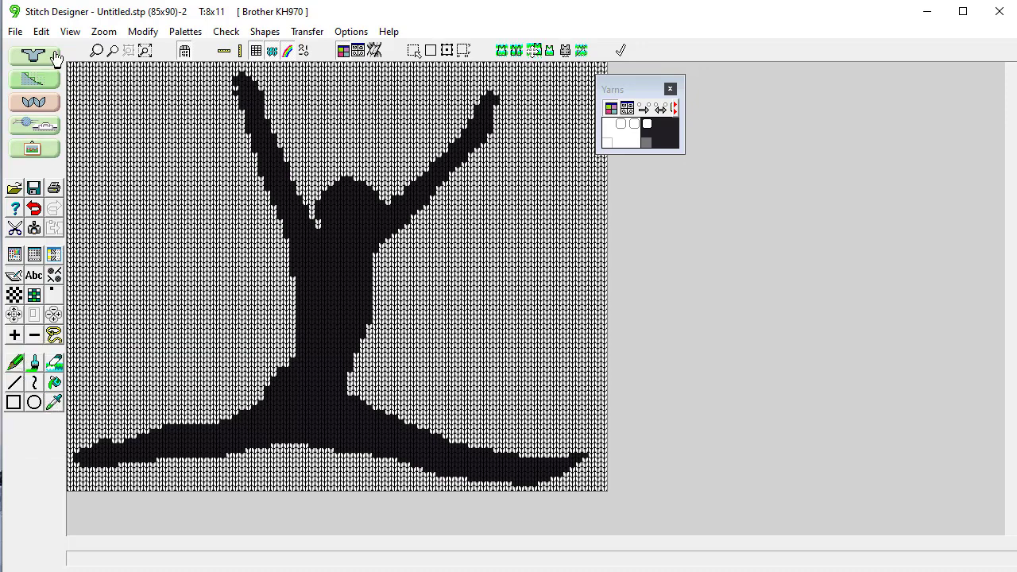
{"action": "left_click", "coordinate": [14, 32]}
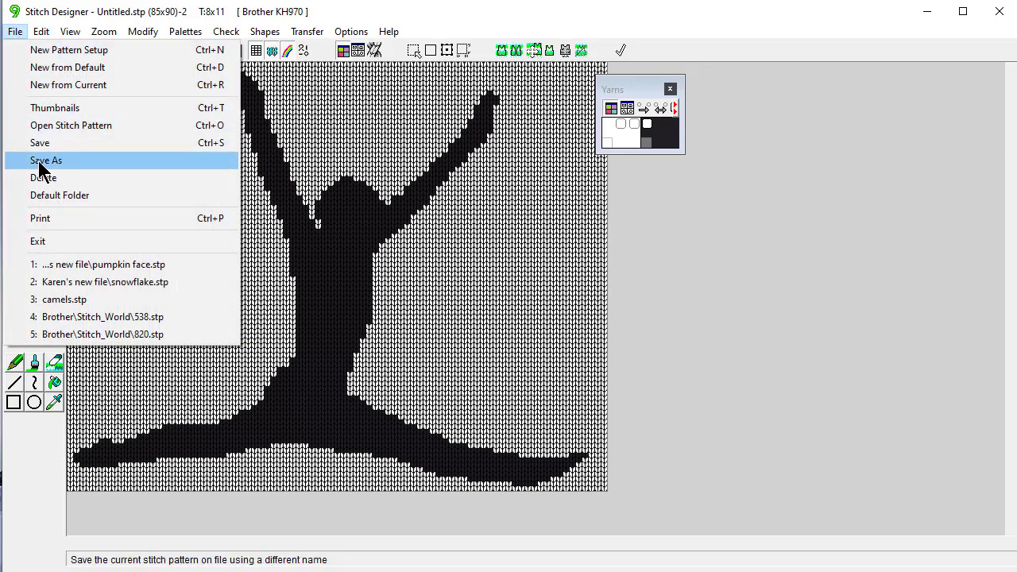
{"action": "left_click", "coordinate": [38, 161]}
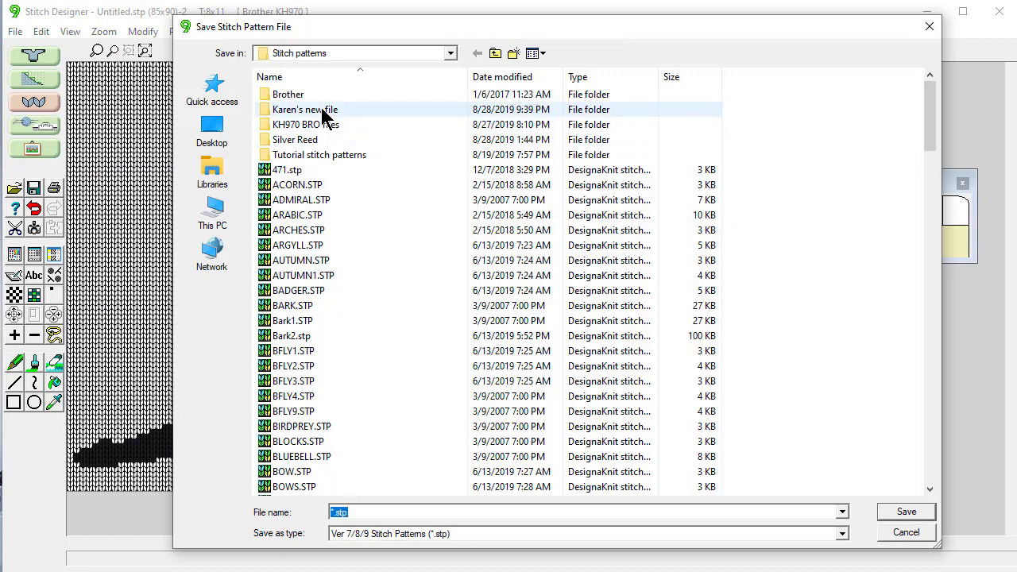
{"action": "left_click", "coordinate": [322, 113]}
{"action": "double_click", "coordinate": [326, 115]}
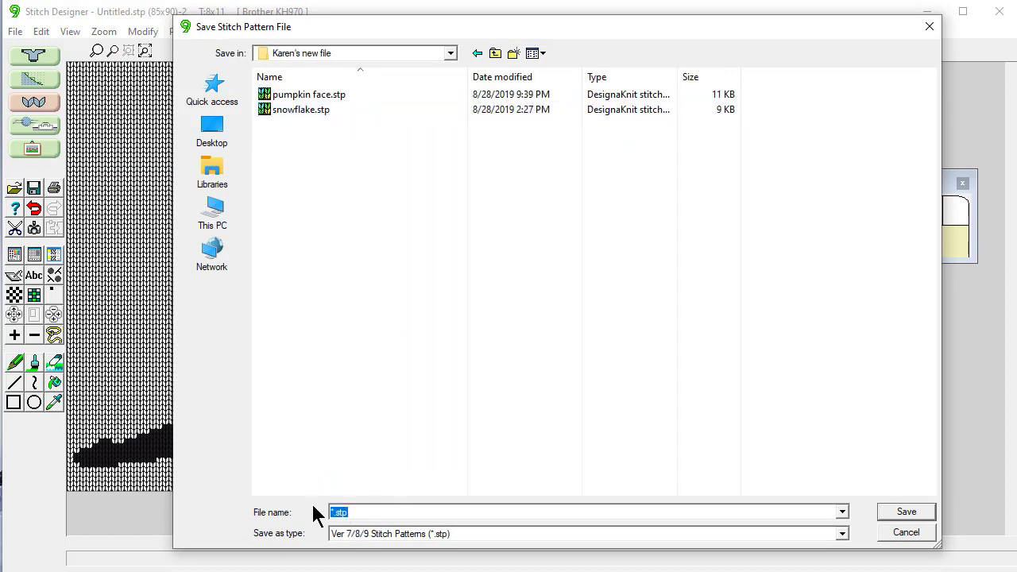
{"action": "type", "text": "gymnast"}
{"action": "key", "text": "Return"}
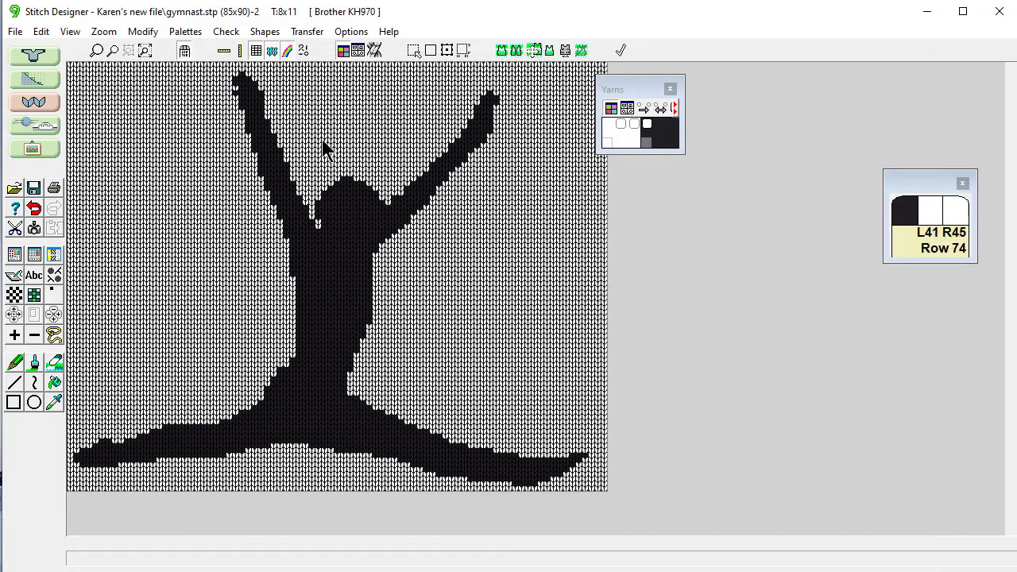
- Set up a new pattern sized from the FRONT piece, keeping the knitting method and tensions, without saving the shape
{"action": "left_click", "coordinate": [15, 36]}
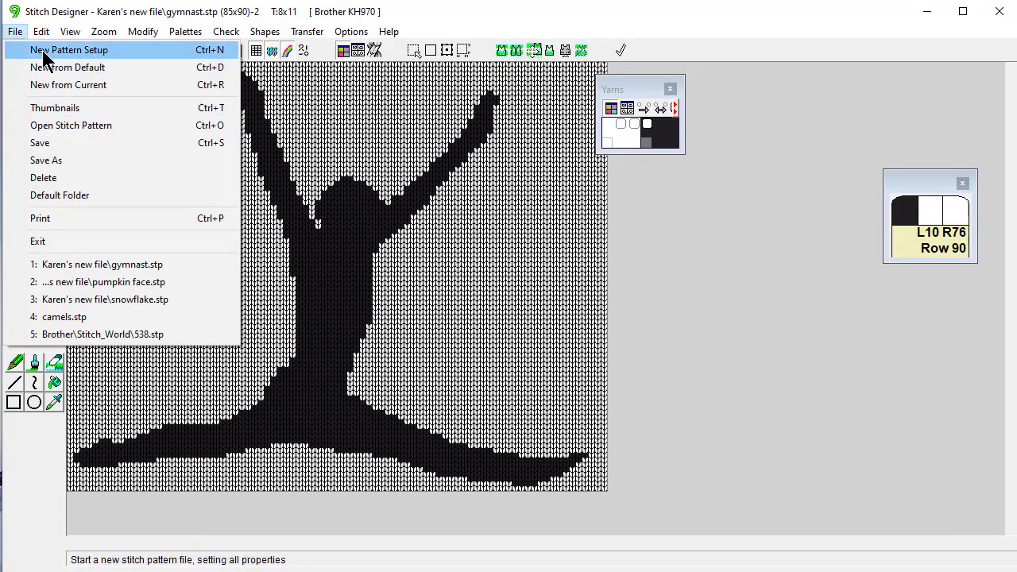
{"action": "left_click", "coordinate": [46, 53]}
{"action": "left_click", "coordinate": [576, 348]}
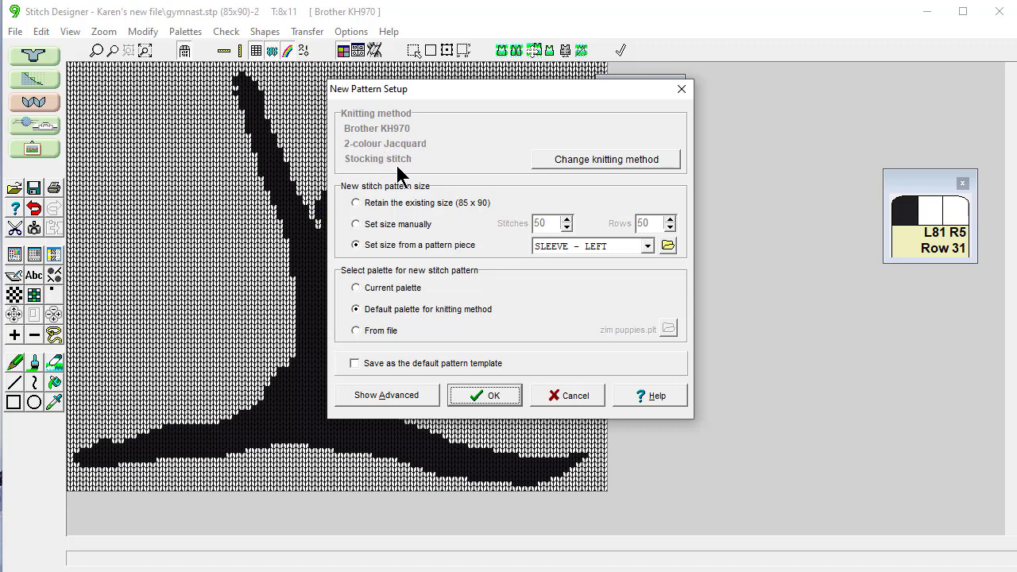
{"action": "left_click", "coordinate": [600, 159]}
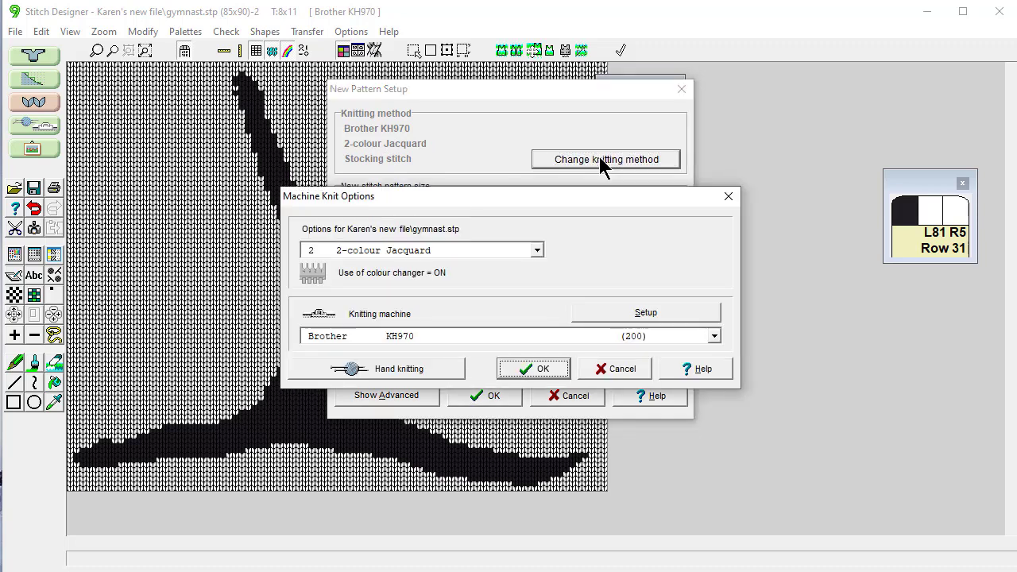
{"action": "left_click", "coordinate": [608, 368]}
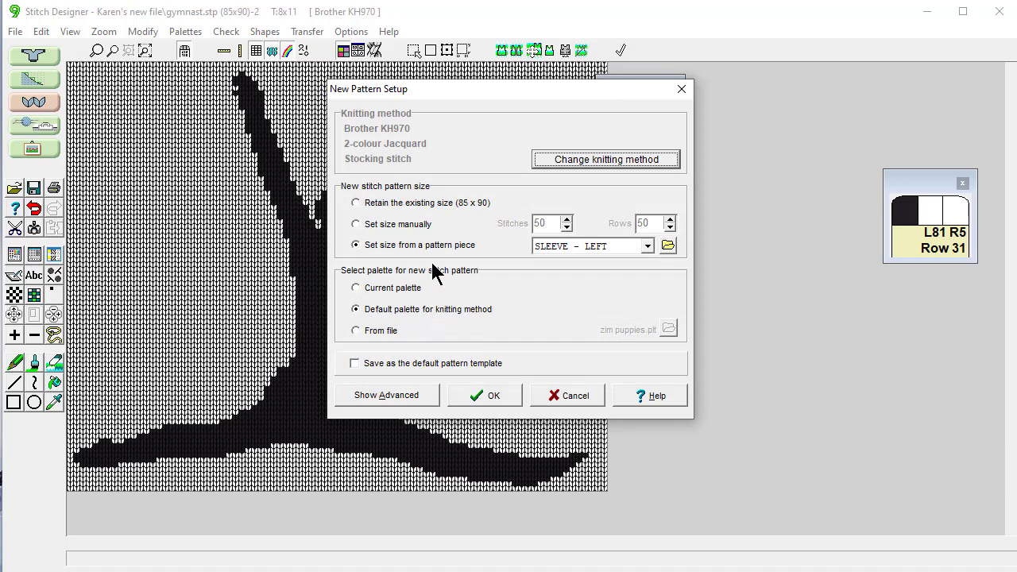
{"action": "left_click", "coordinate": [645, 246]}
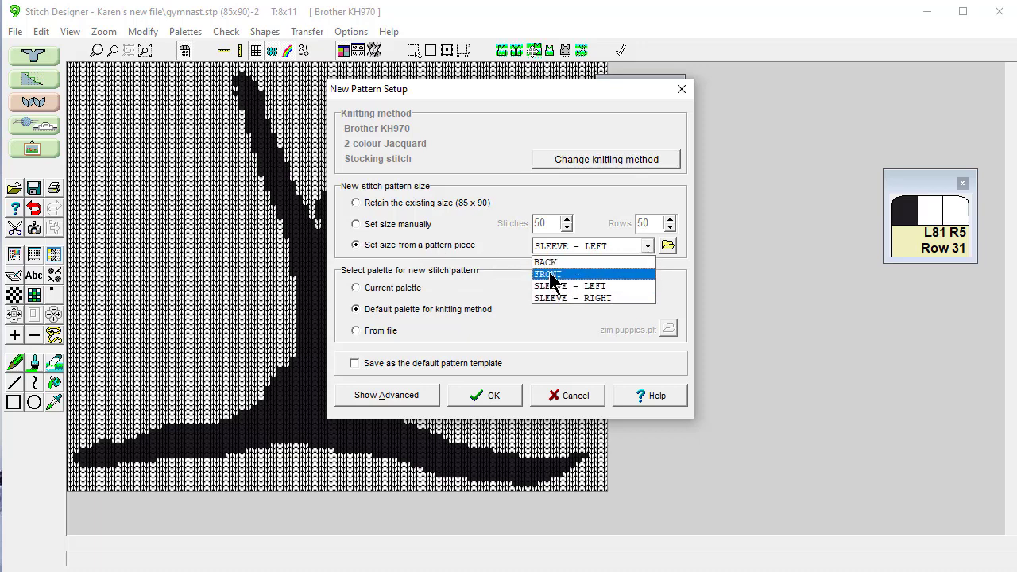
{"action": "left_click", "coordinate": [550, 274]}
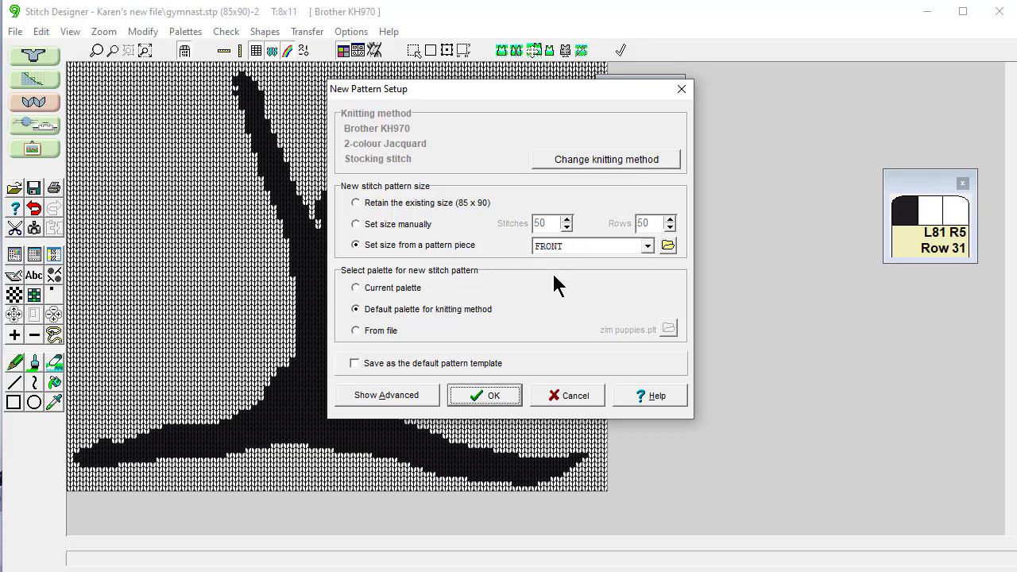
{"action": "left_click", "coordinate": [481, 395]}
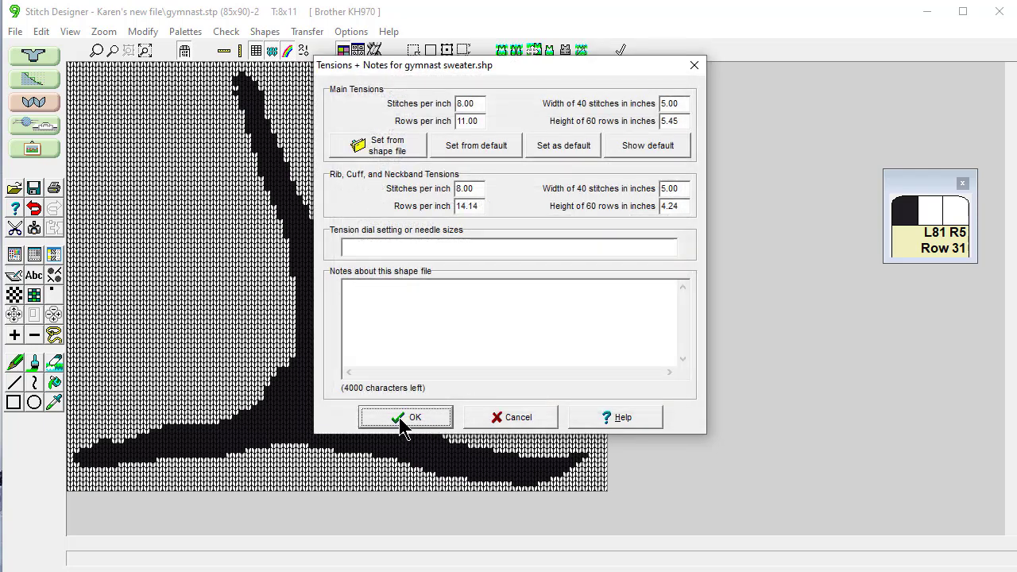
{"action": "left_click", "coordinate": [404, 418]}
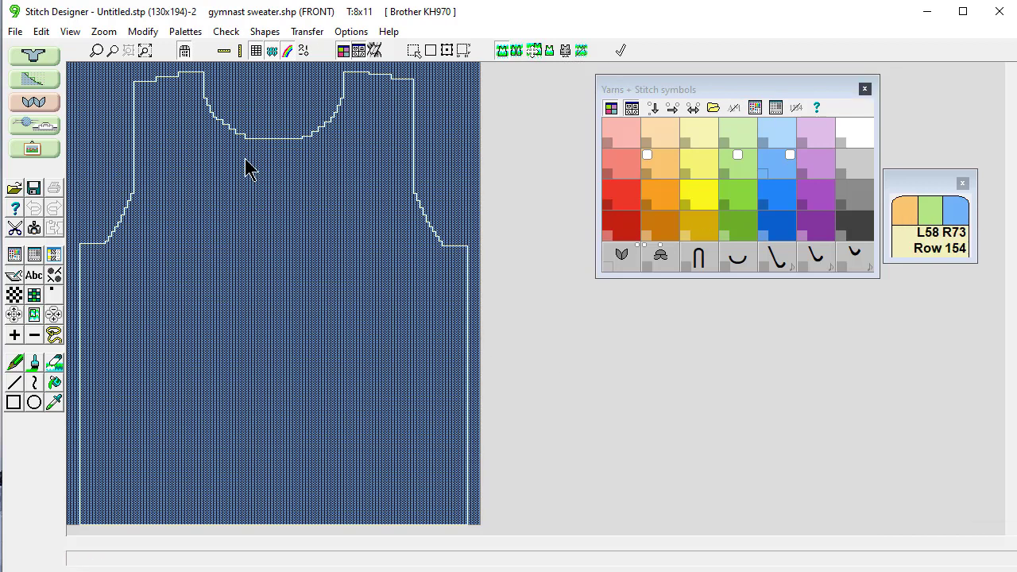
- Import gymnast.stp as a single motif and position it at the centre of the sweater front
{"action": "left_click", "coordinate": [41, 31]}
{"action": "mouse_move", "coordinate": [79, 262]}
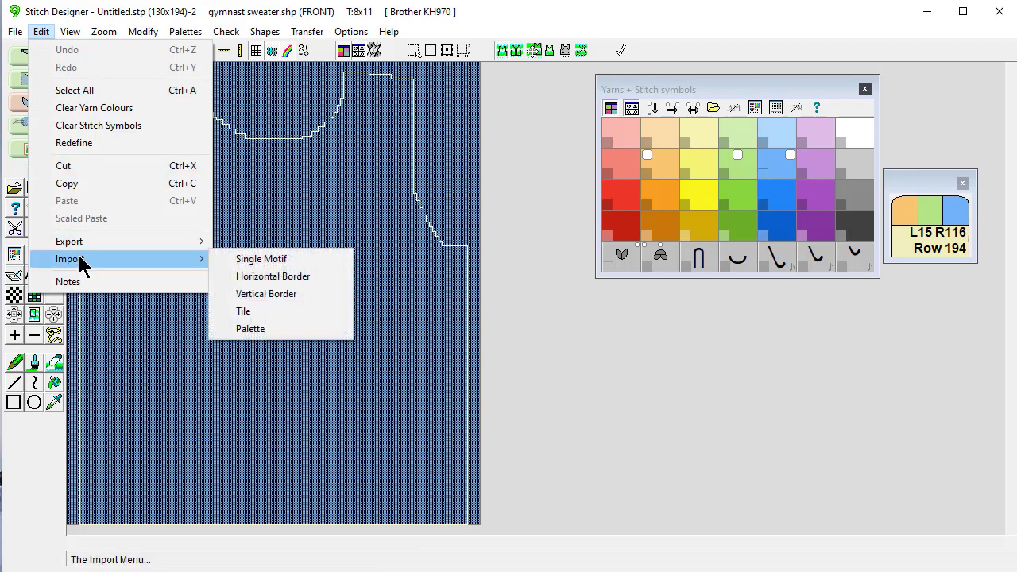
{"action": "left_click", "coordinate": [300, 257]}
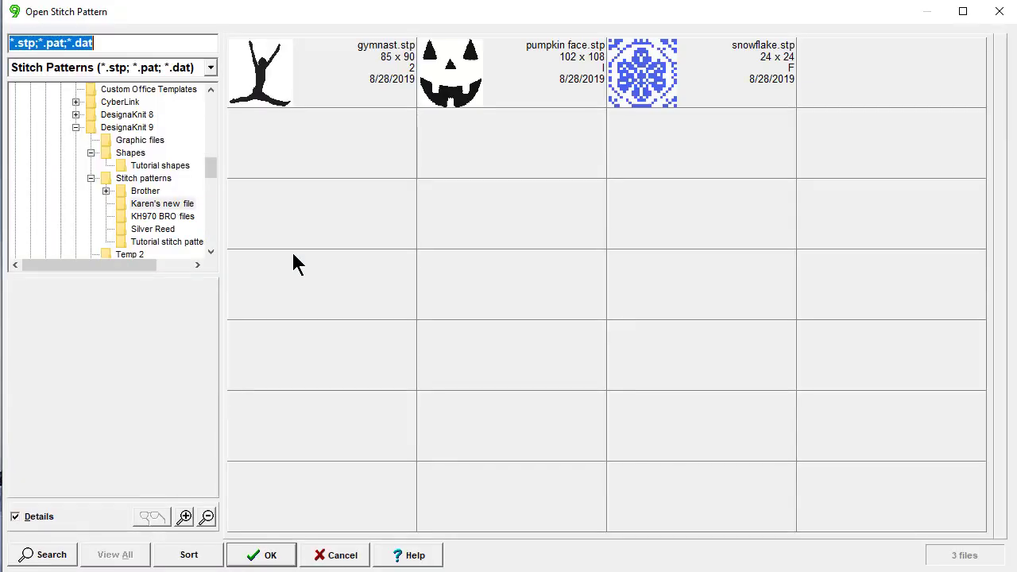
{"action": "left_click", "coordinate": [258, 79]}
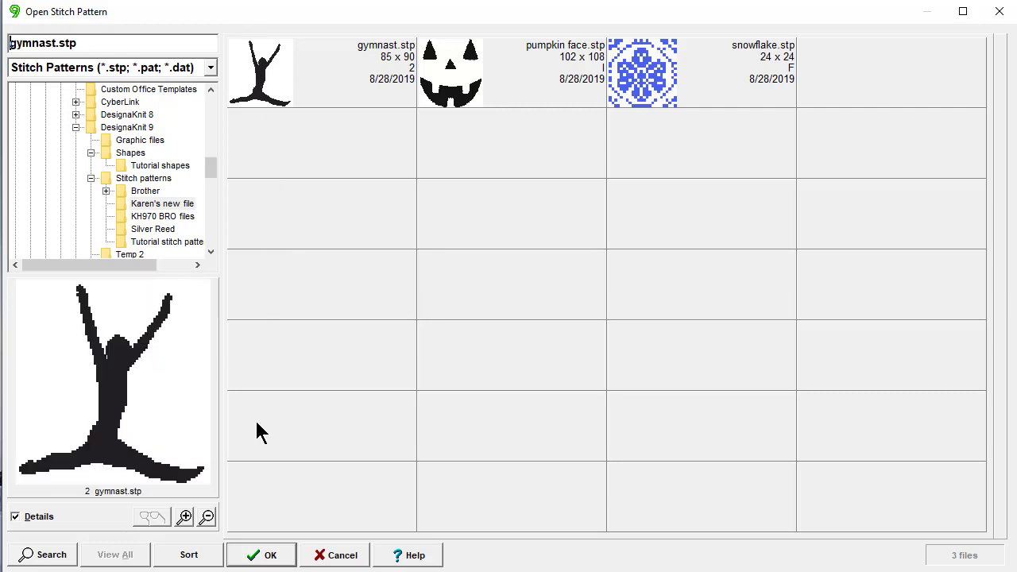
{"action": "left_click", "coordinate": [268, 556]}
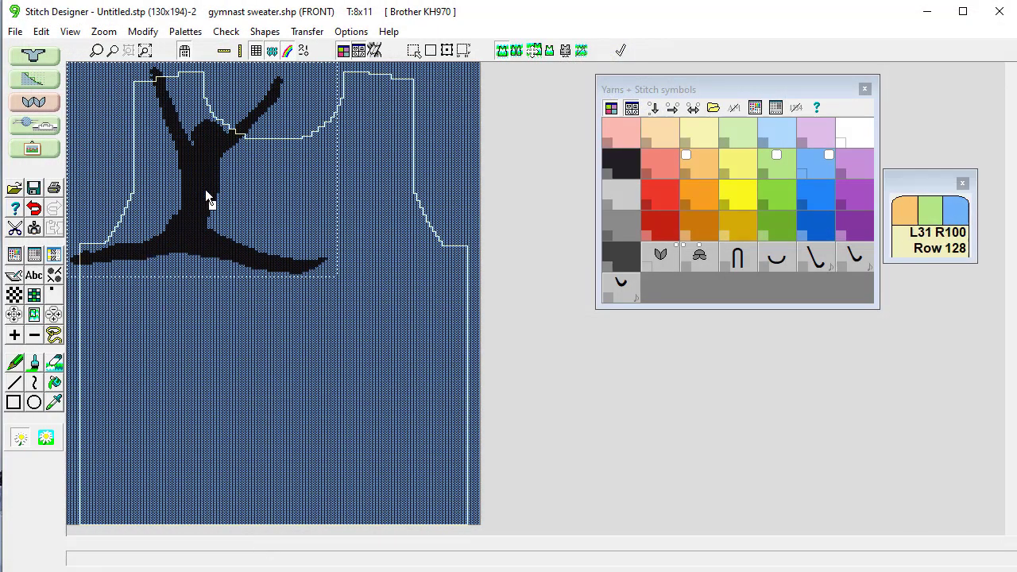
{"action": "left_click", "coordinate": [204, 184]}
{"action": "mouse_move", "coordinate": [259, 297]}
{"action": "left_mouse_down"}
{"action": "mouse_move", "coordinate": [275, 307]}
{"action": "mouse_move", "coordinate": [270, 299]}
{"action": "left_mouse_up"}
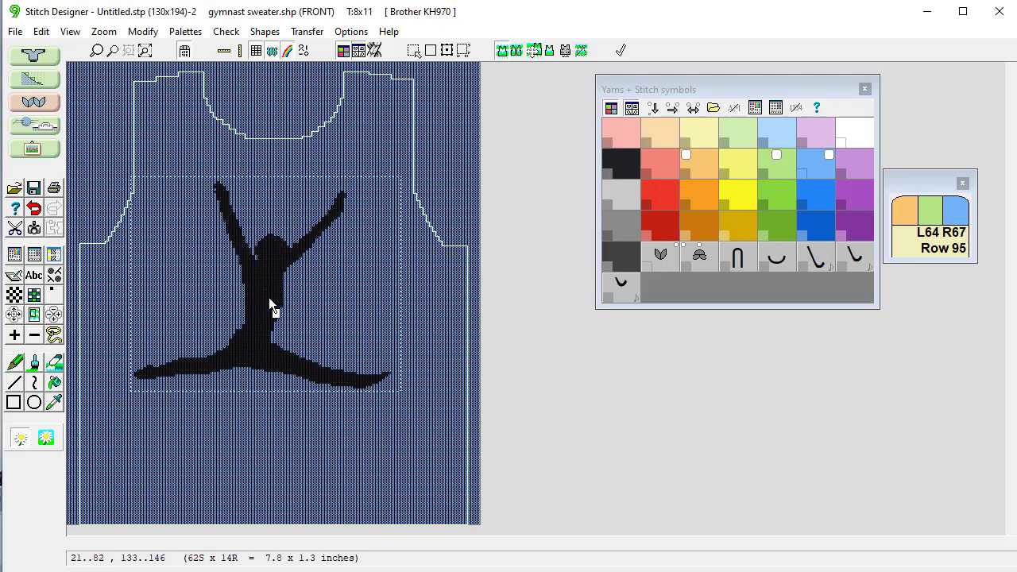
{"action": "left_click", "coordinate": [435, 425]}
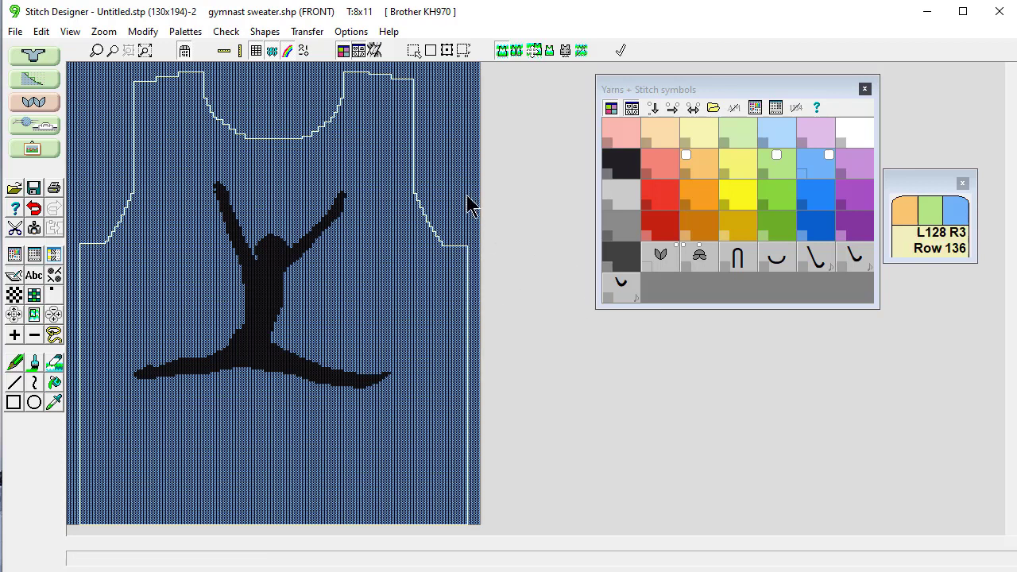
- Select black yarn and enter the lettering text 'Gymnastics'
{"action": "left_click", "coordinate": [611, 166]}
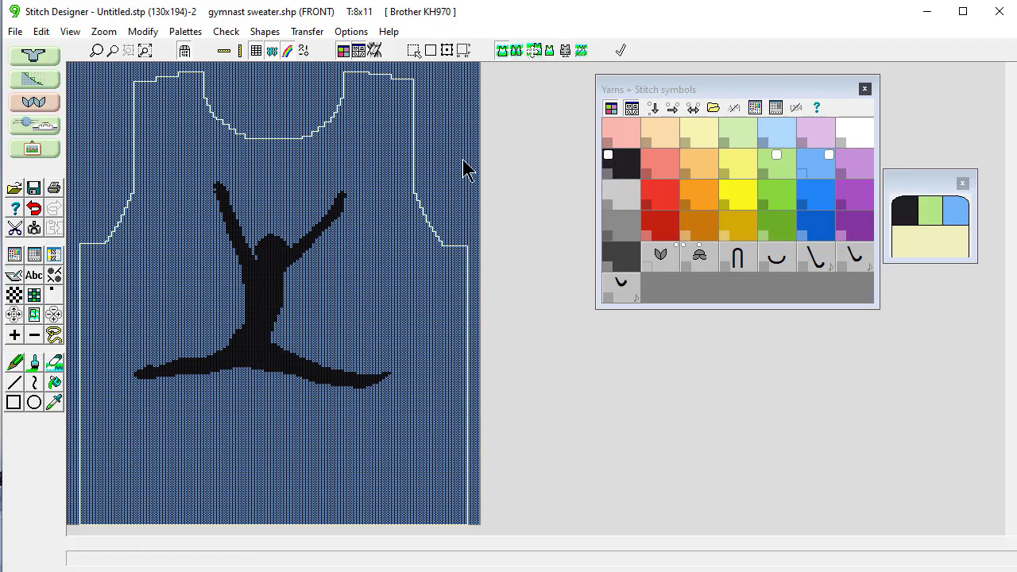
{"action": "left_click", "coordinate": [34, 277]}
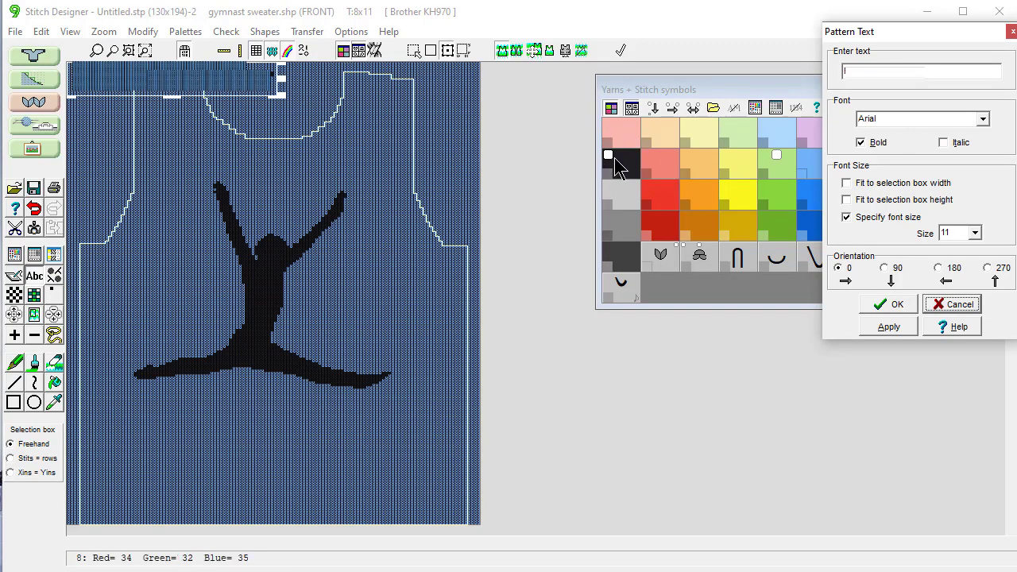
{"action": "left_click", "coordinate": [906, 71]}
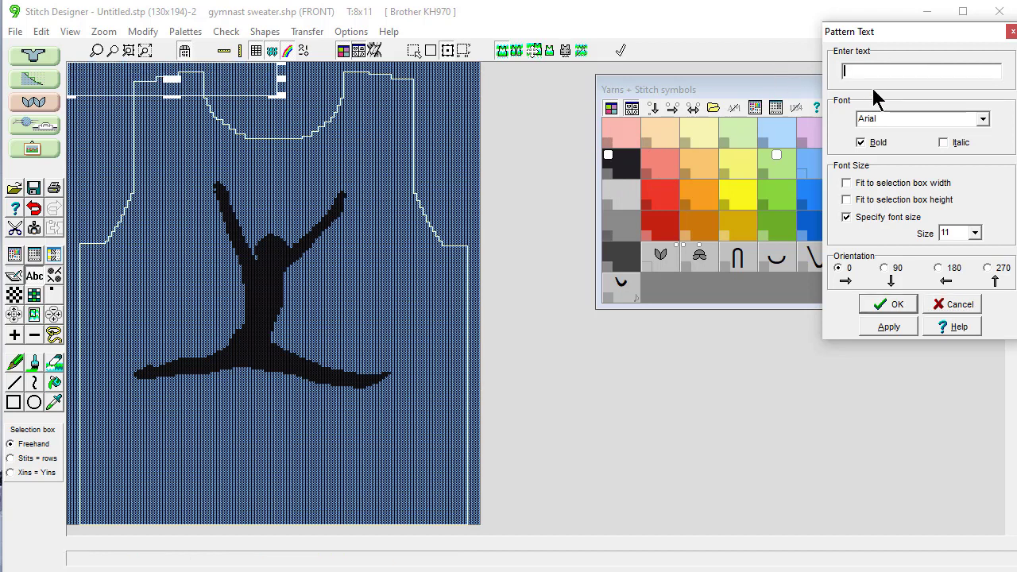
{"action": "type", "text": "Gymnasti"}
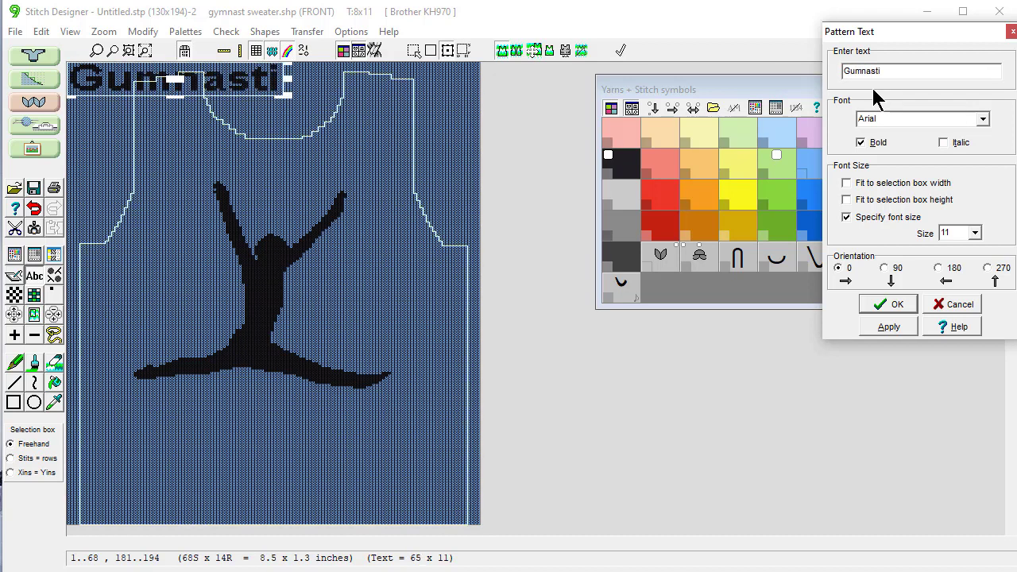
{"action": "key", "text": "BackSpace"}
{"action": "key", "text": "BackSpace"}
{"action": "key", "text": "BackSpace"}
{"action": "key", "text": "BackSpace"}
{"action": "key", "text": "BackSpace"}
{"action": "key", "text": "BackSpace"}
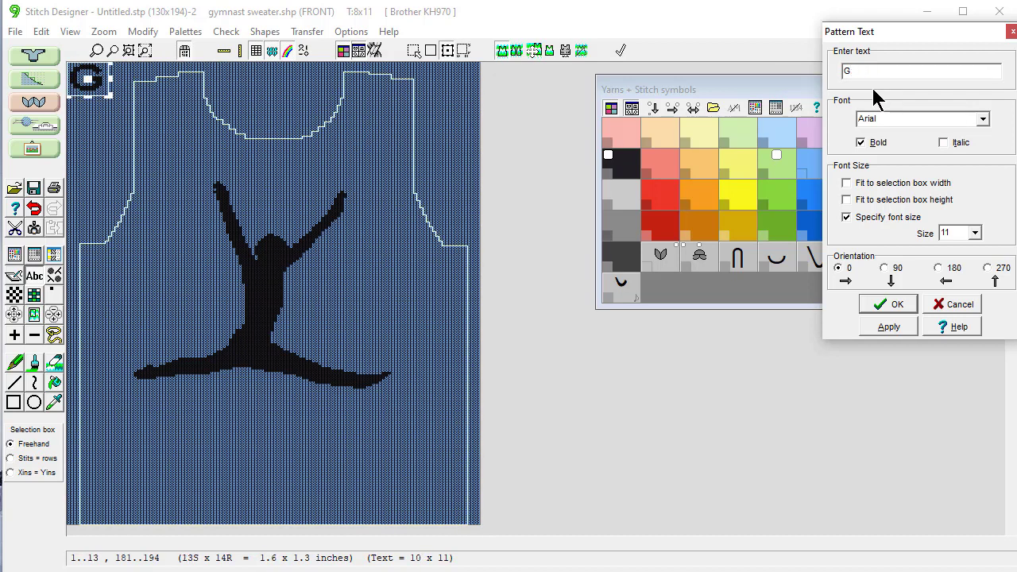
{"action": "type", "text": "ymnasti"}
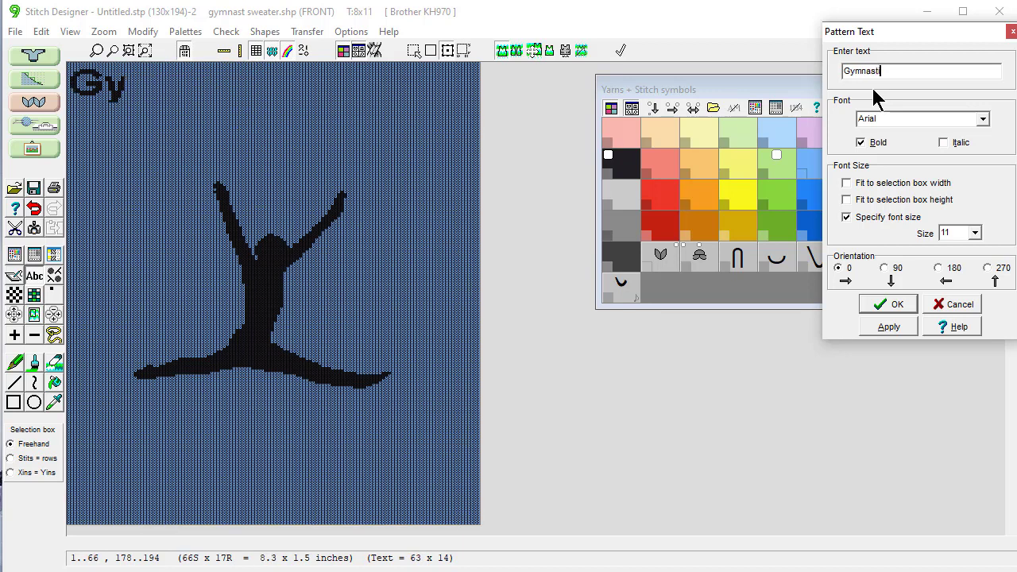
{"action": "type", "text": "cs"}
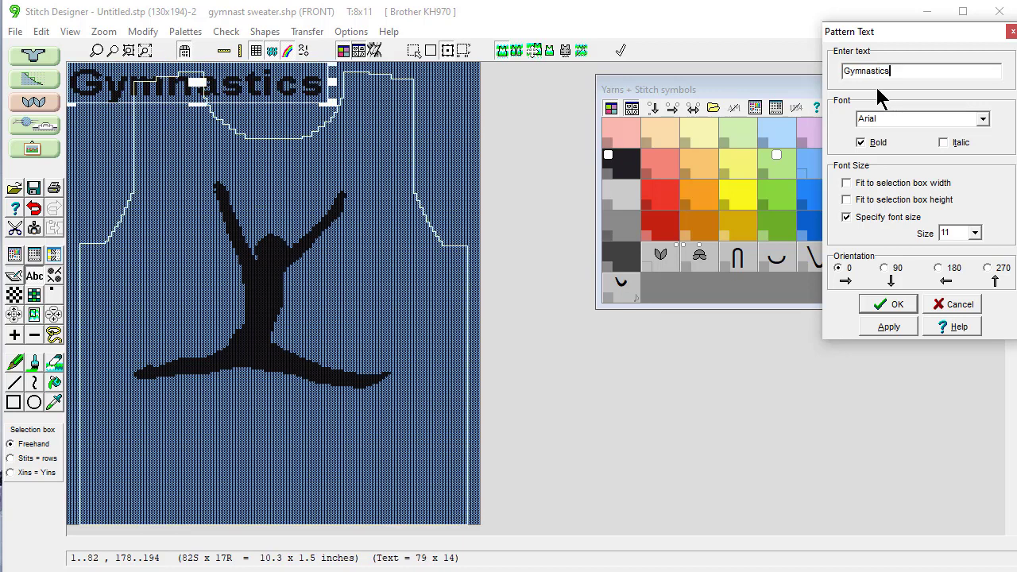
- Set the lettering to bold Comic Sans MS and place it just below the gymnast's legs
{"action": "left_click", "coordinate": [983, 119]}
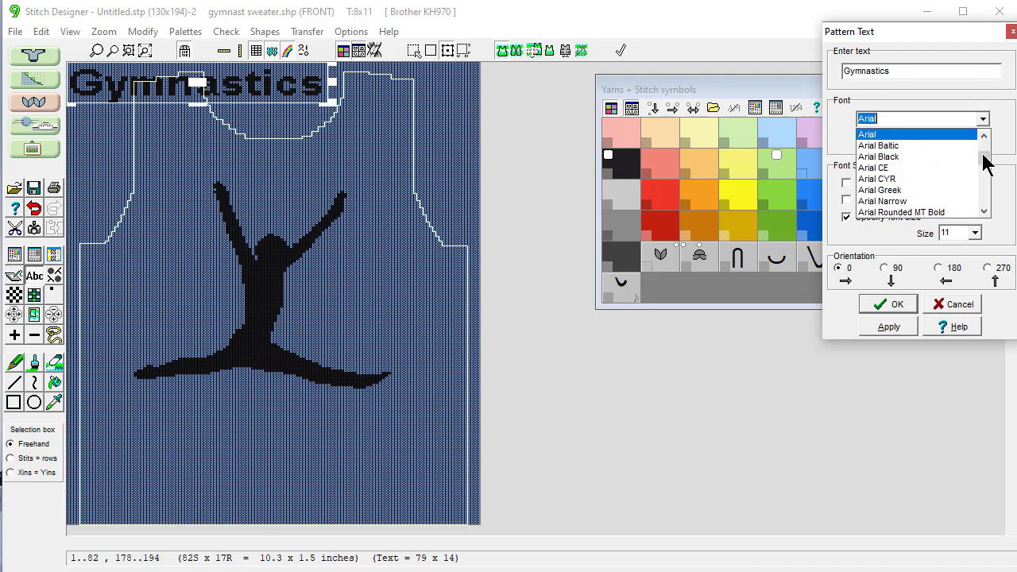
{"action": "mouse_move", "coordinate": [984, 156]}
{"action": "left_mouse_down"}
{"action": "mouse_move", "coordinate": [983, 184]}
{"action": "mouse_move", "coordinate": [983, 164]}
{"action": "left_mouse_up"}
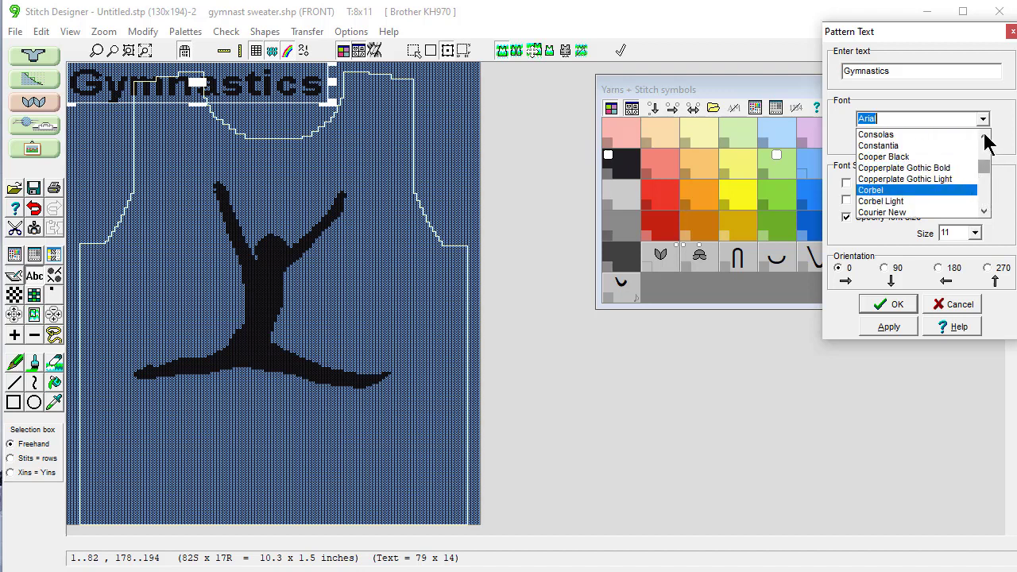
{"action": "left_click", "coordinate": [983, 136]}
{"action": "left_click", "coordinate": [984, 136]}
{"action": "left_click", "coordinate": [984, 136]}
{"action": "left_click", "coordinate": [914, 158]}
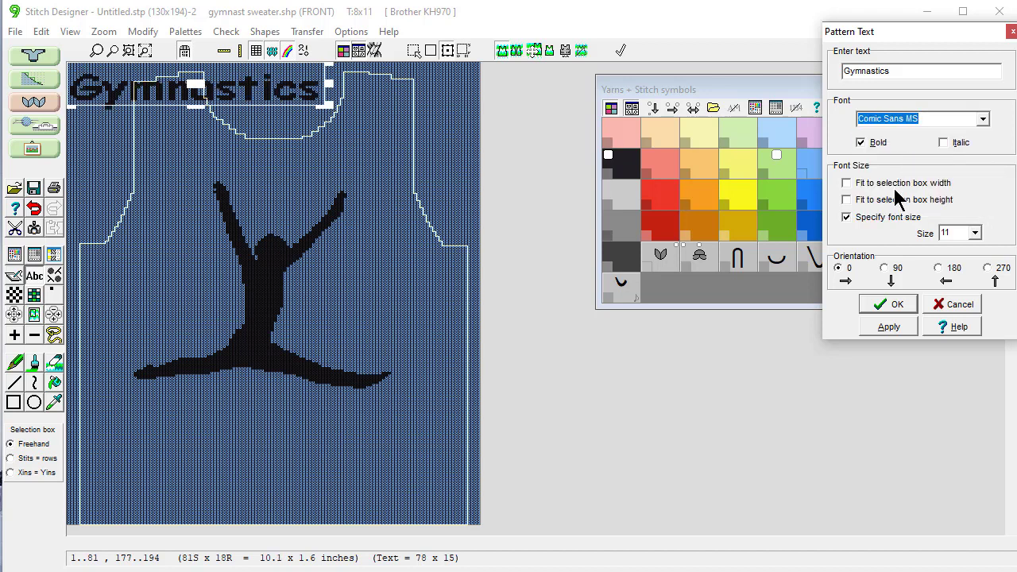
{"action": "left_click", "coordinate": [860, 143]}
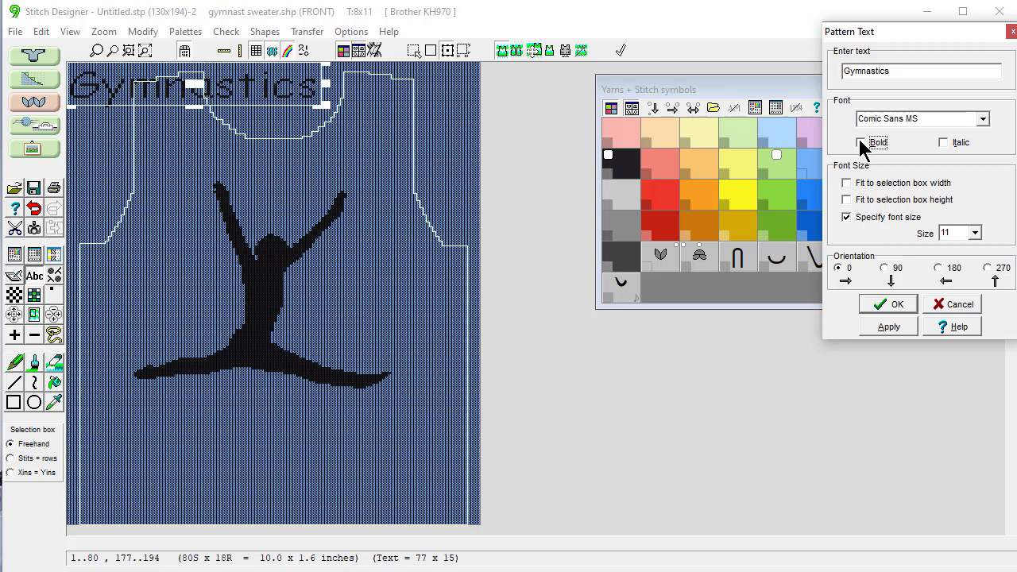
{"action": "left_click", "coordinate": [861, 143]}
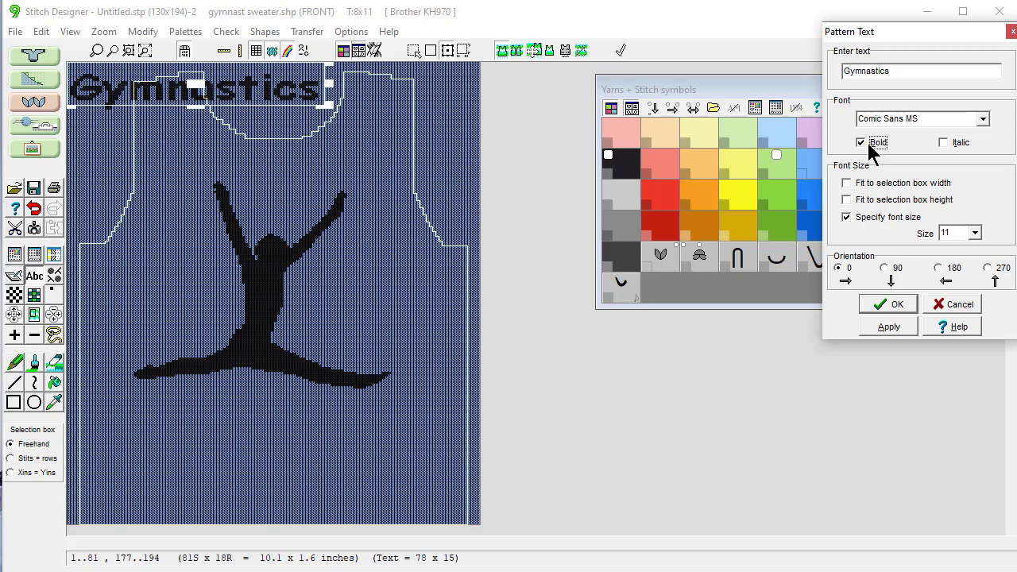
{"action": "left_click", "coordinate": [195, 85]}
{"action": "left_click_drag", "start_coordinate": [196, 85], "coordinate": [263, 427]}
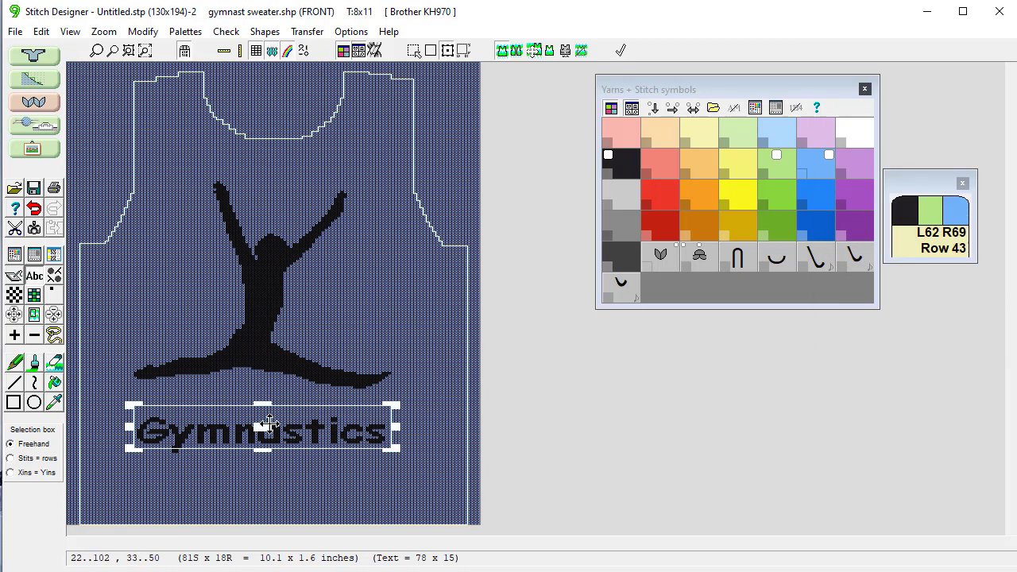
- Set the Pattern Text size to 12, replace the wording with 2019, and stamp it
{"action": "right_click", "coordinate": [442, 386]}
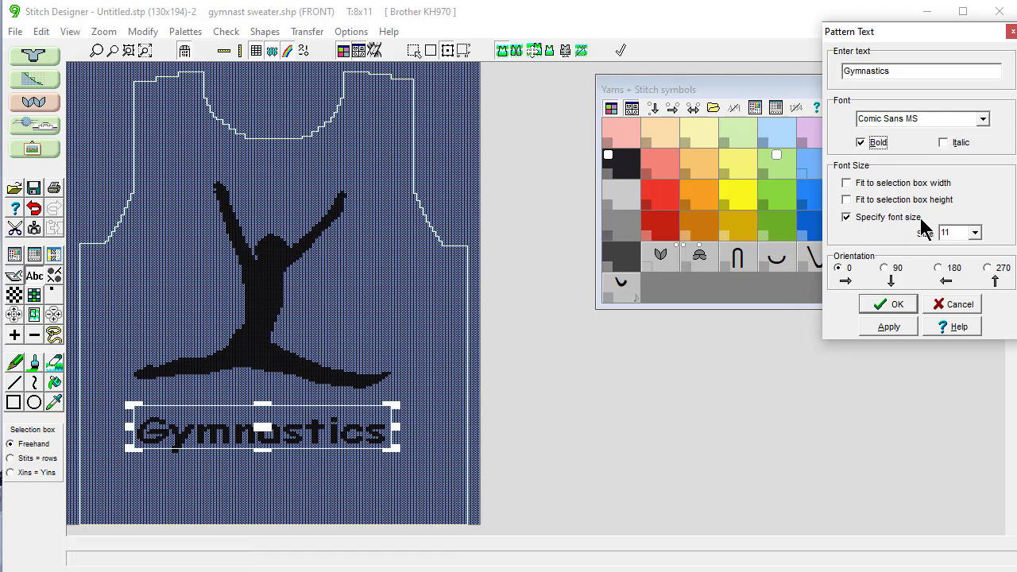
{"action": "left_click", "coordinate": [974, 232]}
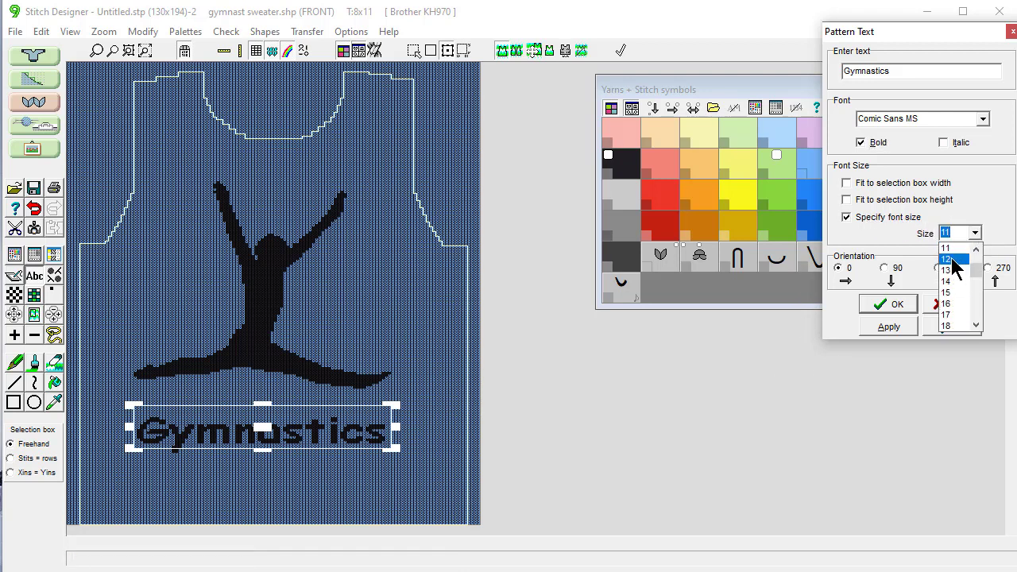
{"action": "left_click", "coordinate": [951, 259]}
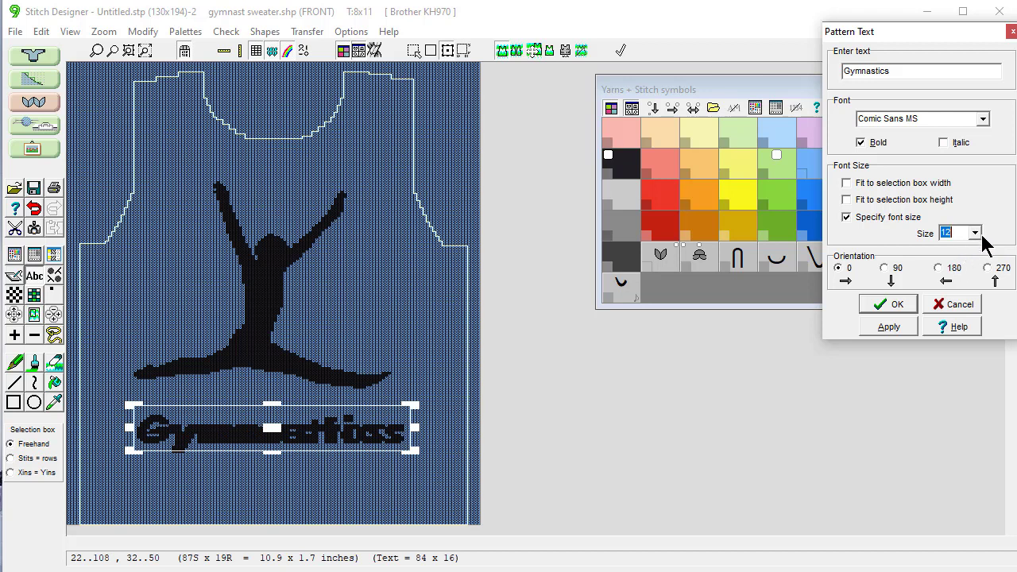
{"action": "left_click", "coordinate": [977, 233]}
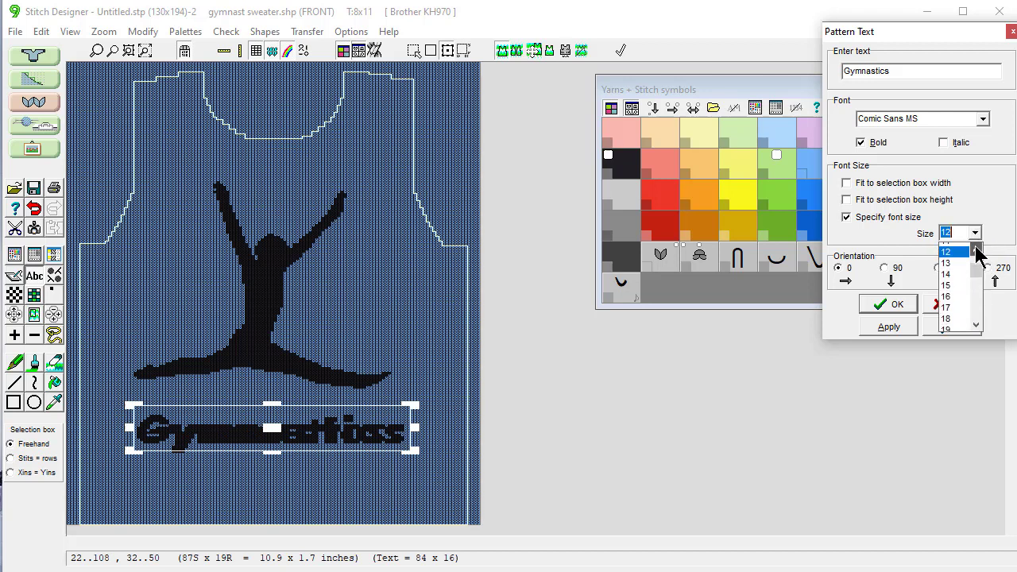
{"action": "left_click", "coordinate": [894, 80]}
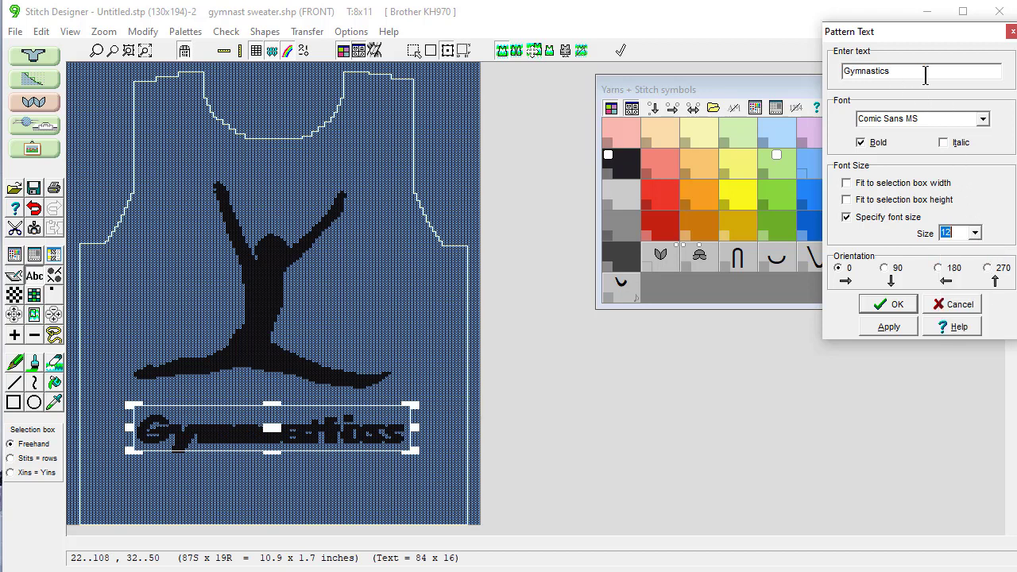
{"action": "left_click_drag", "start_coordinate": [924, 75], "coordinate": [819, 80]}
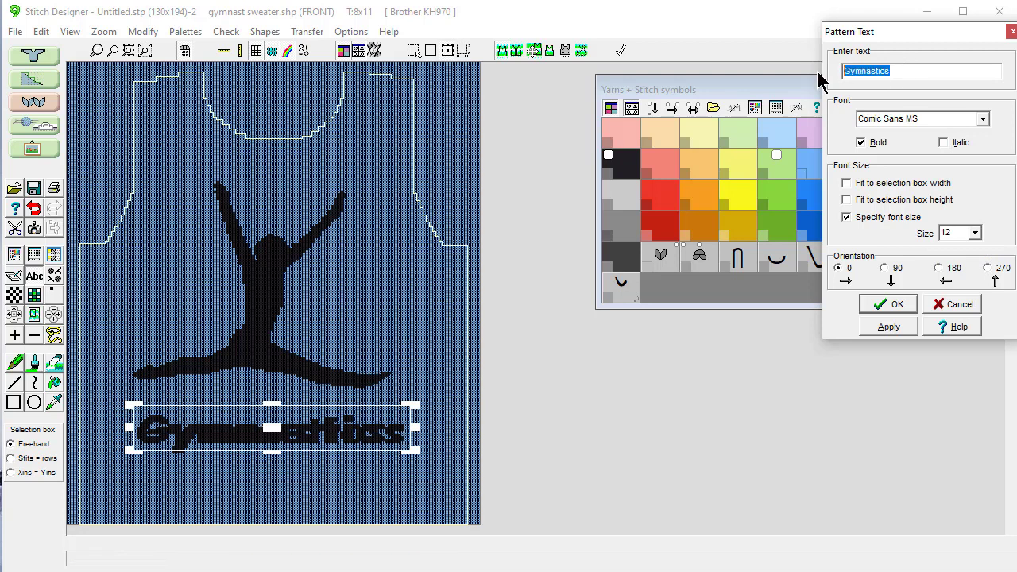
{"action": "type", "text": "2019"}
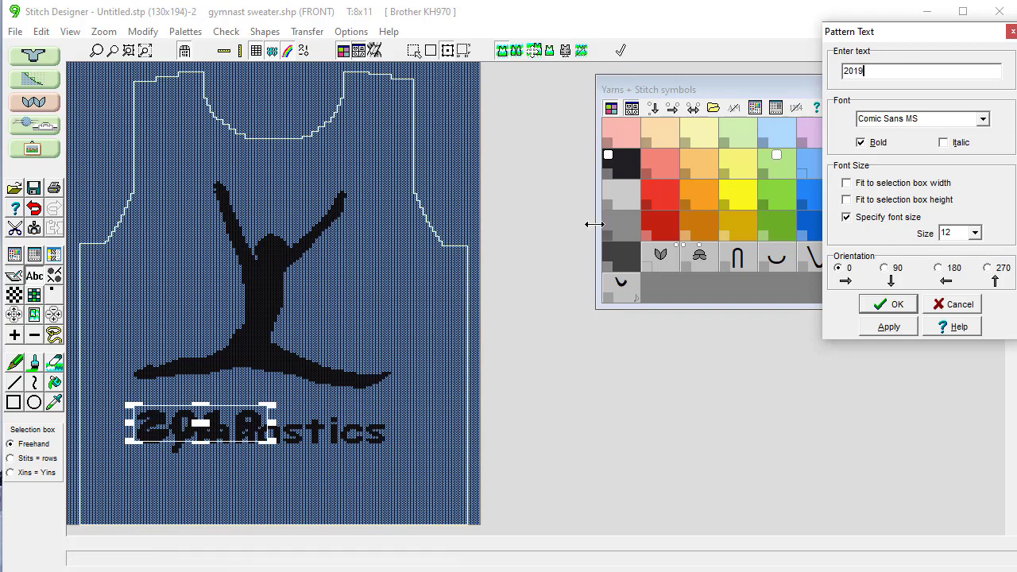
{"action": "key", "text": "Return"}
- Move the 2019 text below the Gymnastics lettering and turn off Bold
{"action": "left_click_drag", "start_coordinate": [202, 423], "coordinate": [251, 472]}
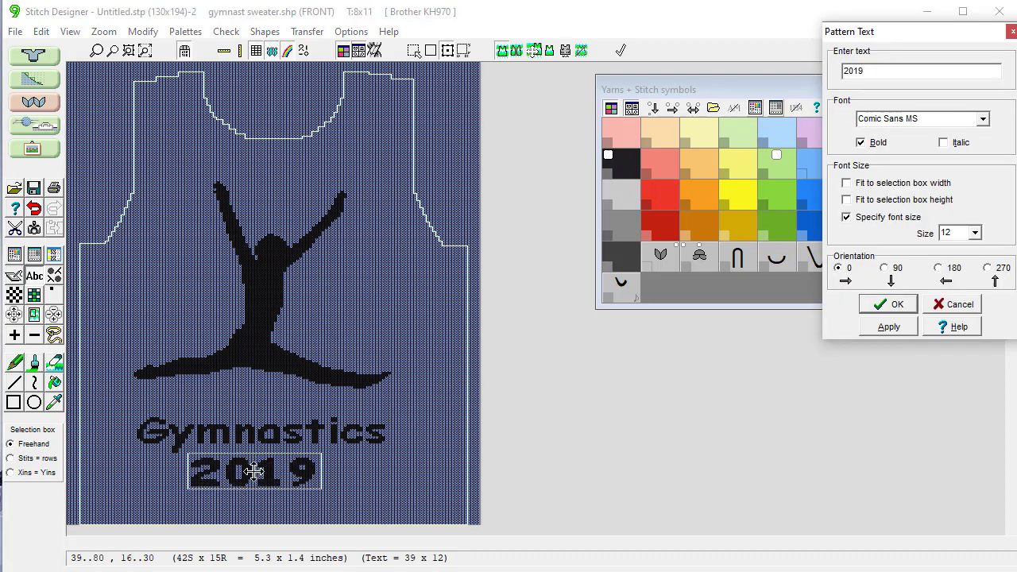
{"action": "left_click", "coordinate": [253, 471]}
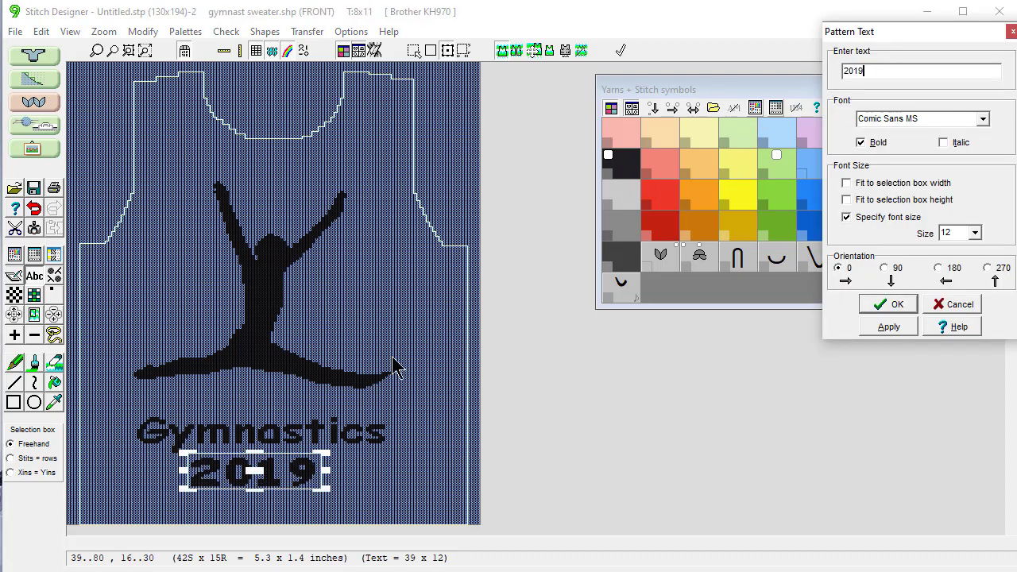
{"action": "left_click", "coordinate": [861, 142]}
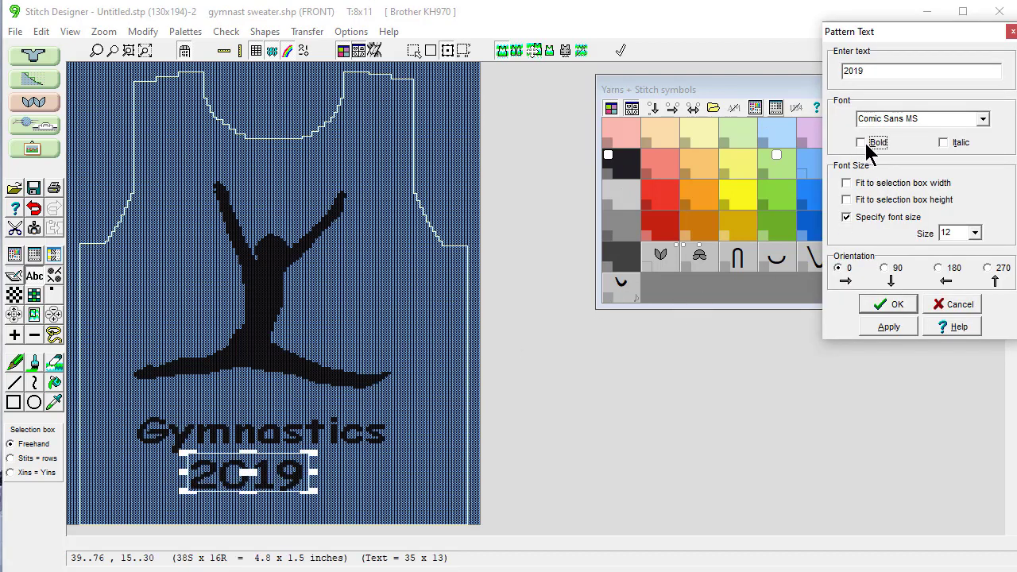
{"action": "left_click", "coordinate": [249, 474]}
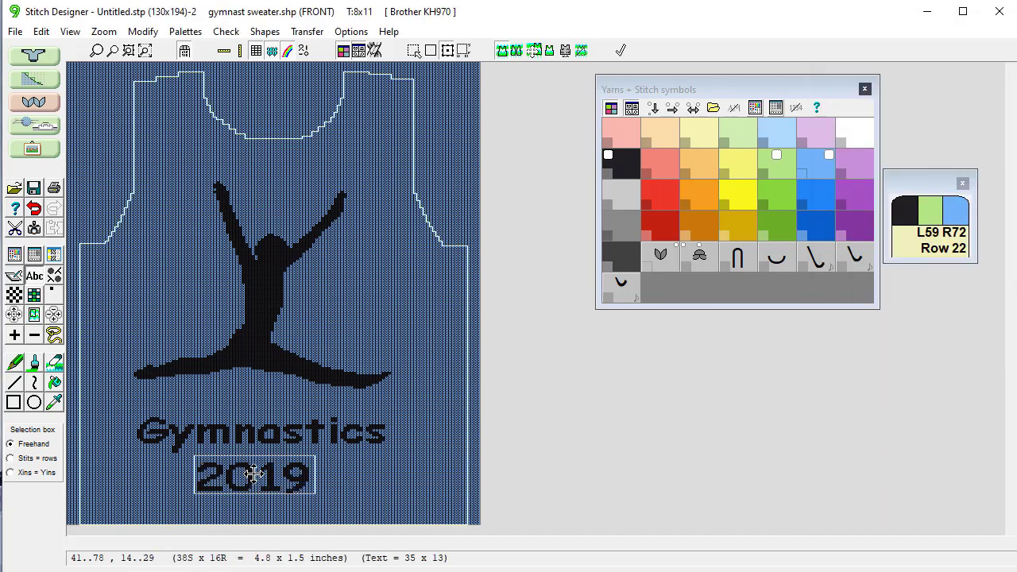
{"action": "left_click", "coordinate": [252, 474]}
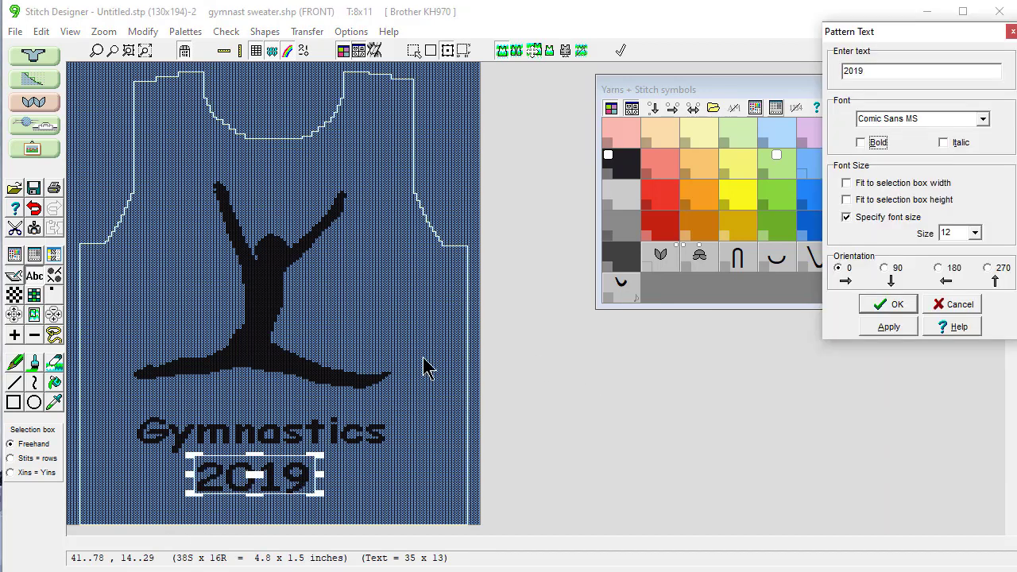
{"action": "key", "text": "Escape"}
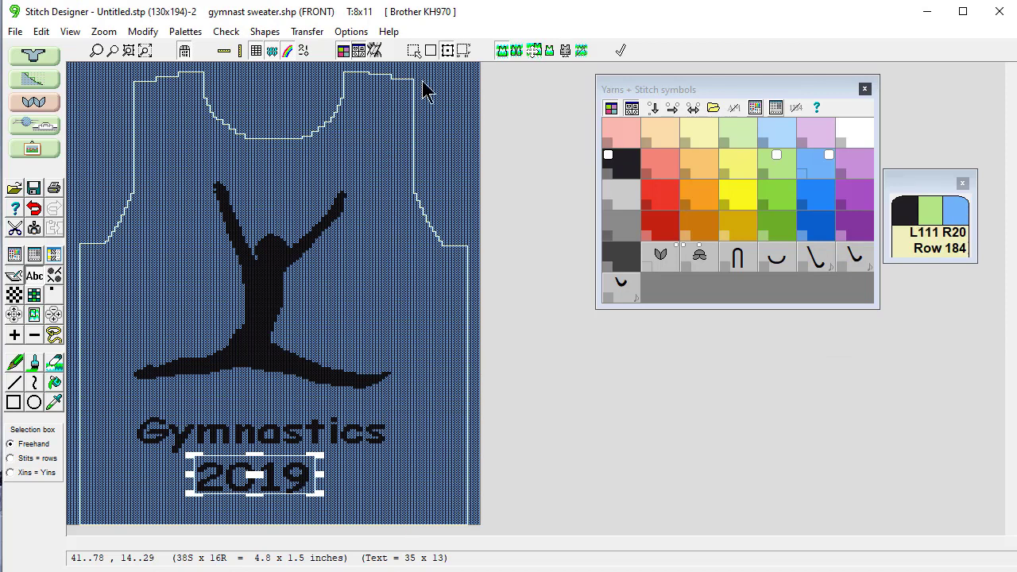
- Apply the non-bold Comic Sans MS settings to the 2019 block and confirm
{"action": "left_click", "coordinate": [447, 50]}
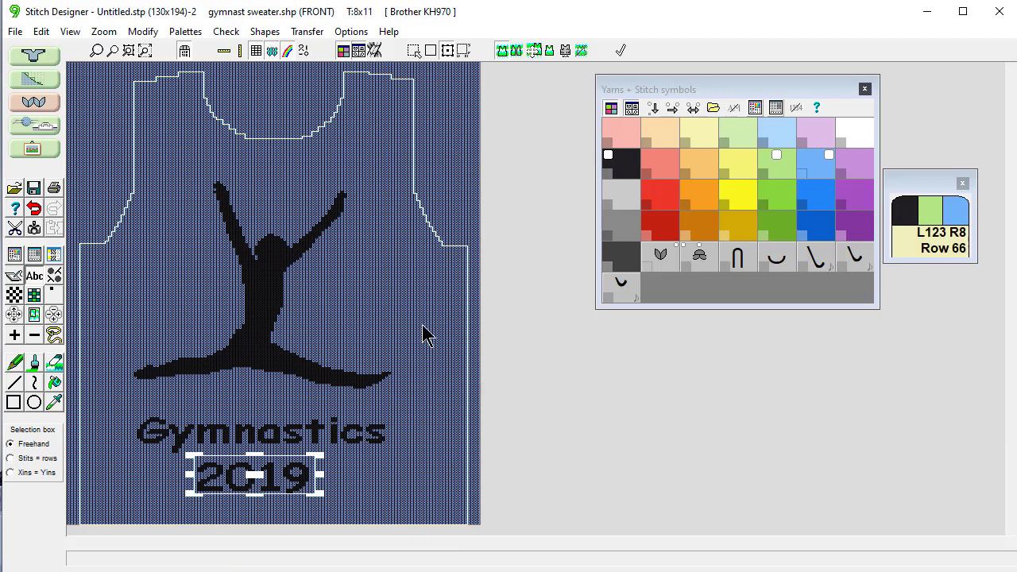
{"action": "left_click", "coordinate": [448, 49]}
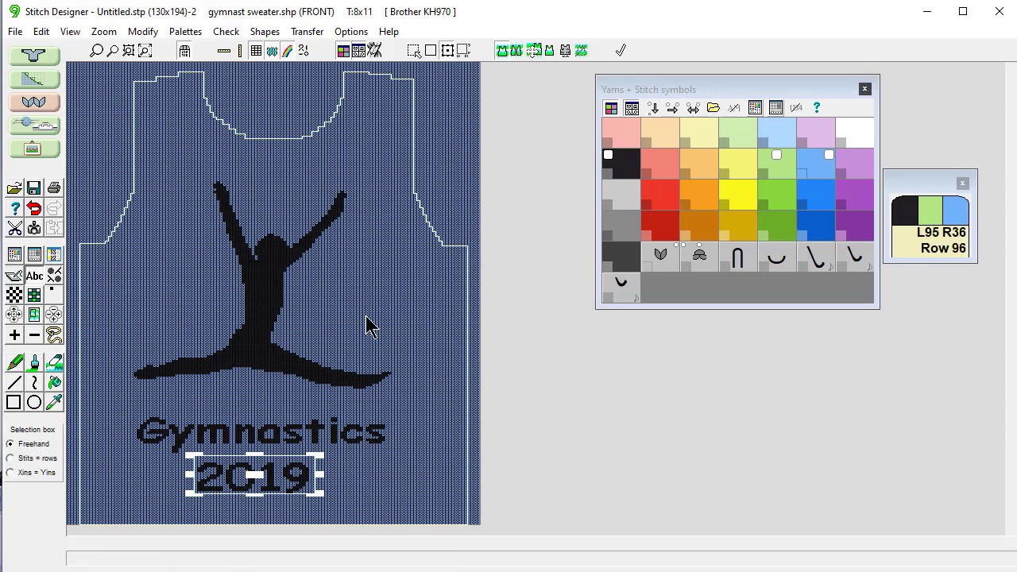
{"action": "double_click", "coordinate": [261, 486]}
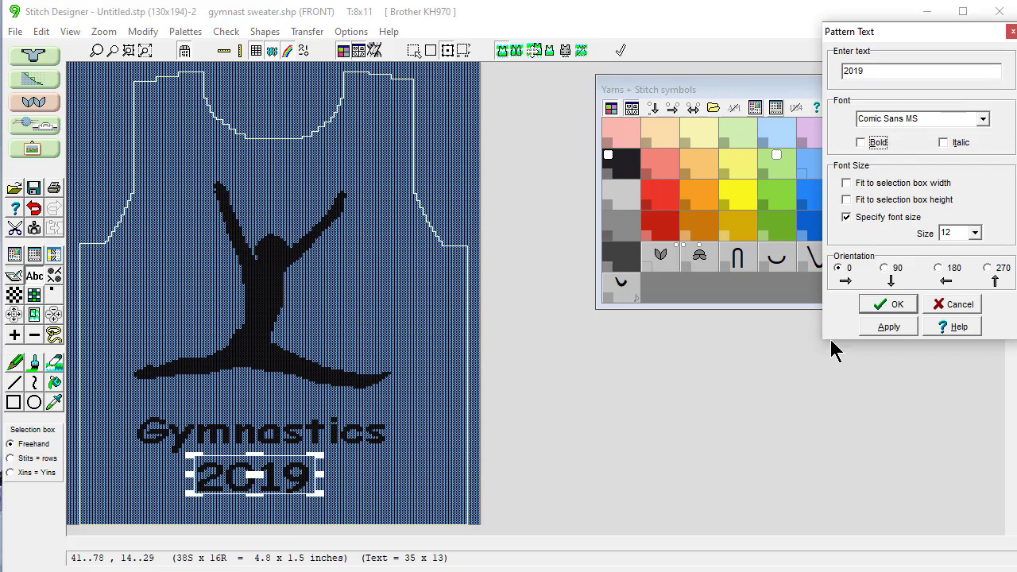
{"action": "left_click", "coordinate": [889, 327]}
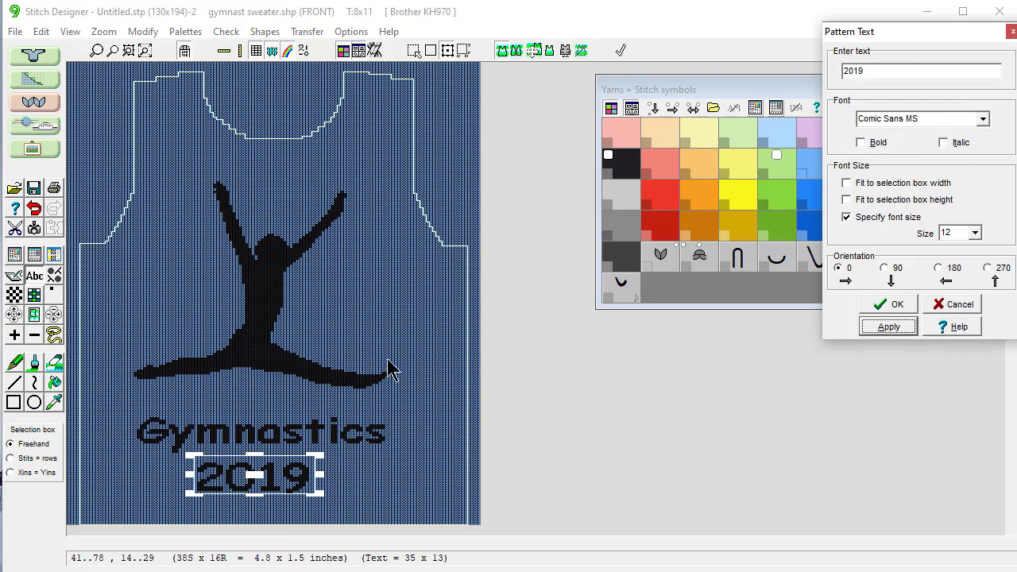
{"action": "left_click", "coordinate": [891, 305]}
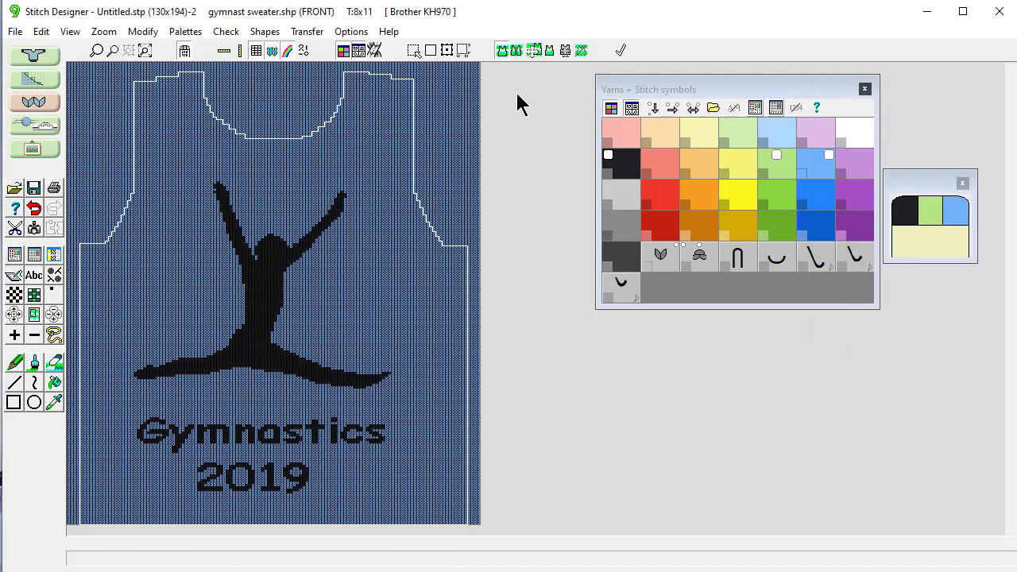
- Box-select the gymnast and lettering and nudge them a few stitches right to centre them
{"action": "left_click", "coordinate": [550, 50]}
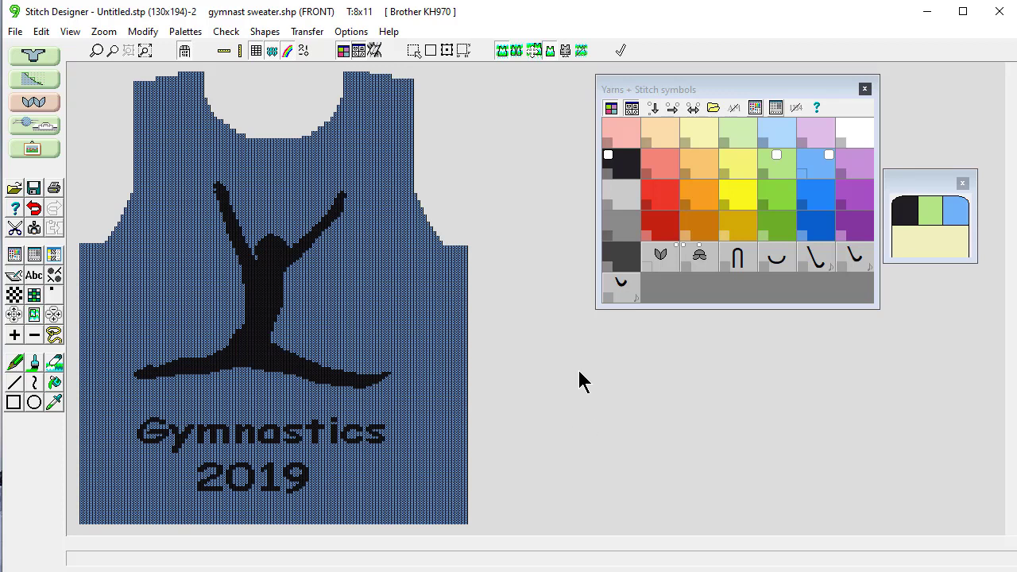
{"action": "left_click", "coordinate": [413, 50]}
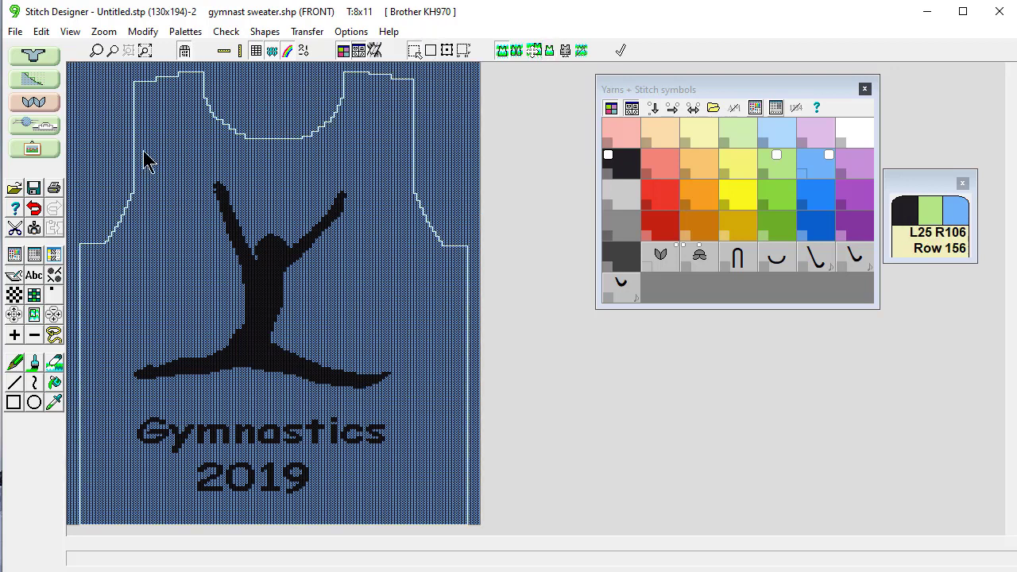
{"action": "left_click_drag", "start_coordinate": [118, 153], "coordinate": [428, 516]}
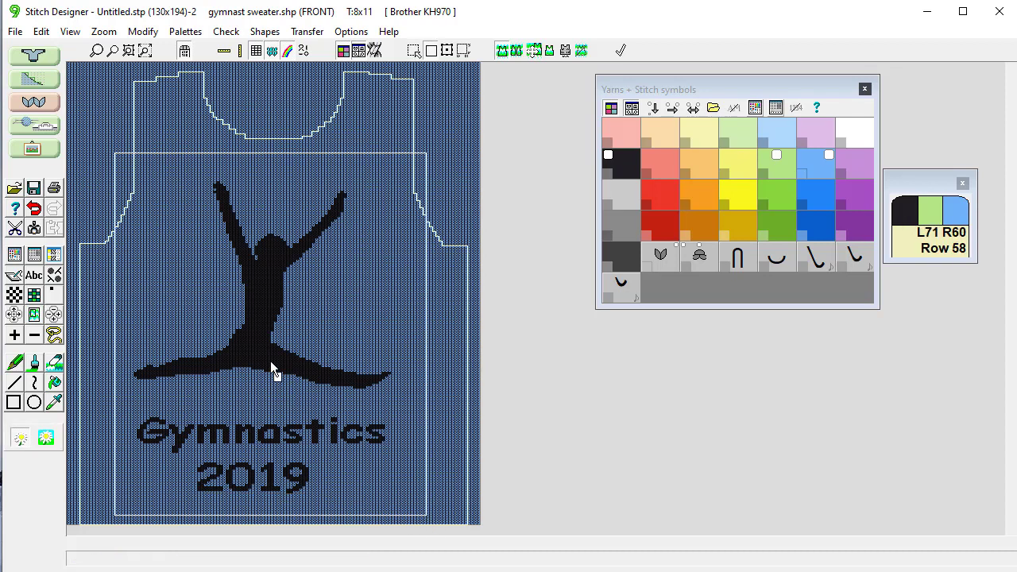
{"action": "left_click_drag", "start_coordinate": [272, 370], "coordinate": [295, 355]}
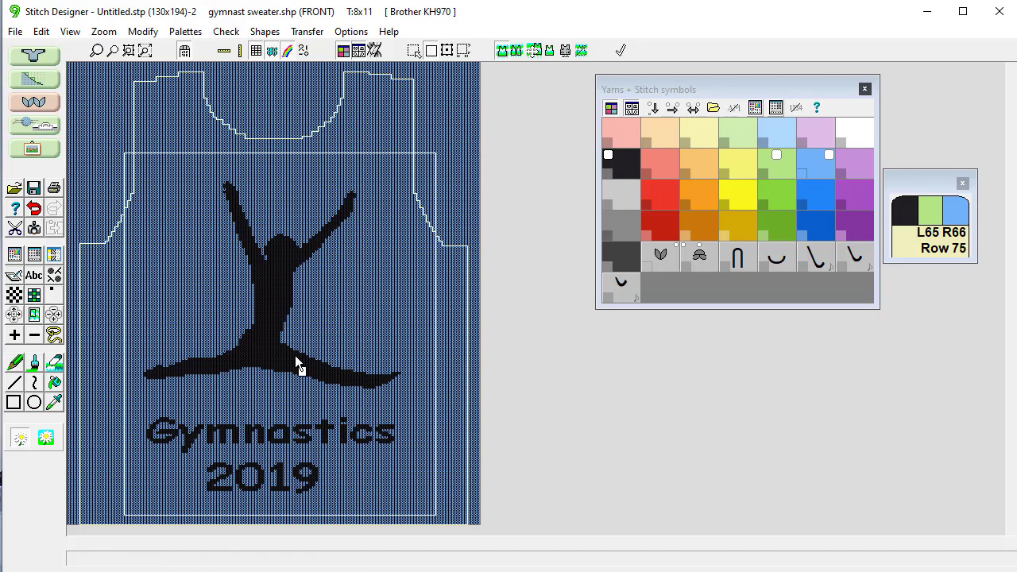
{"action": "left_click", "coordinate": [430, 50]}
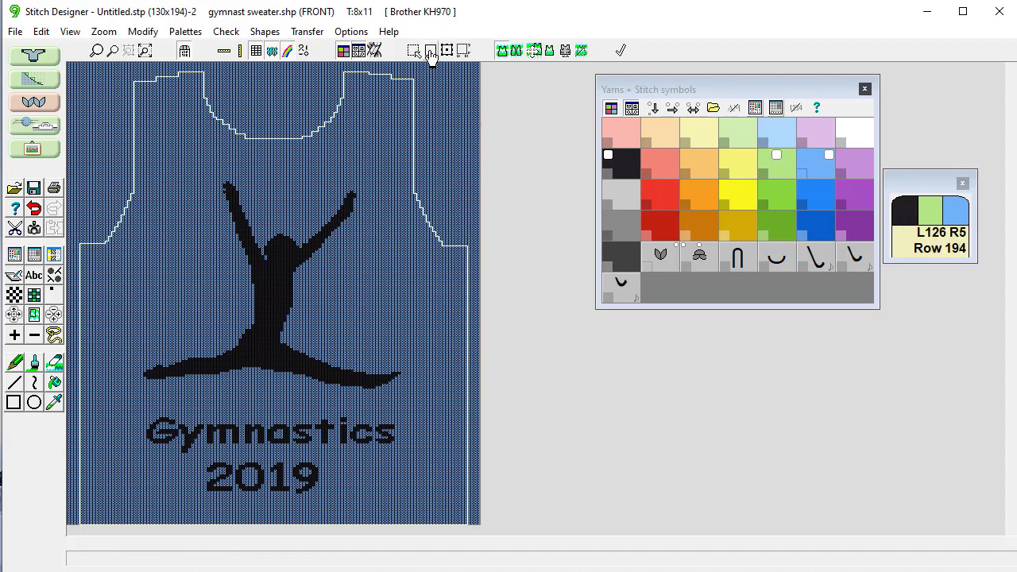
{"action": "left_click", "coordinate": [550, 49]}
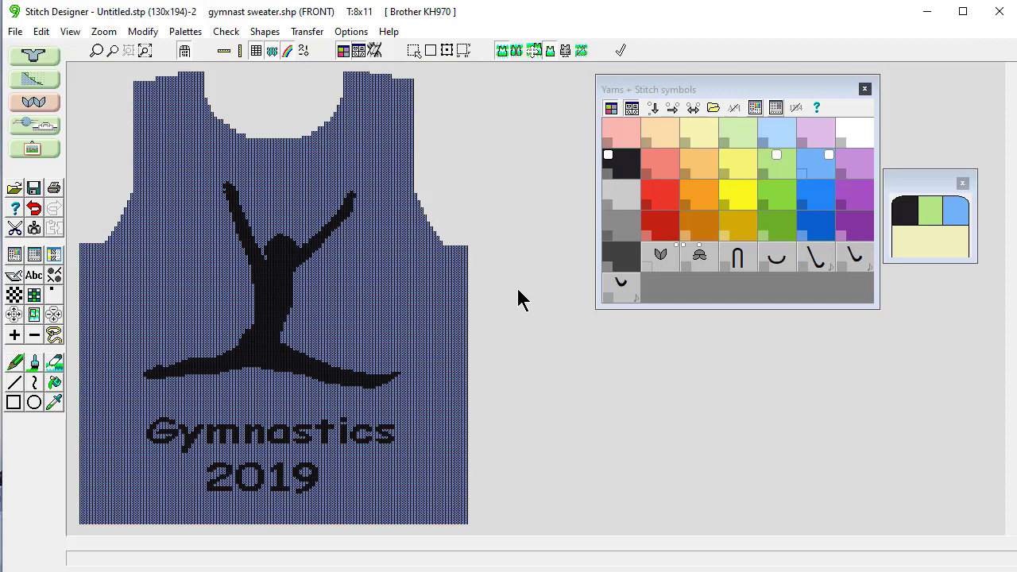